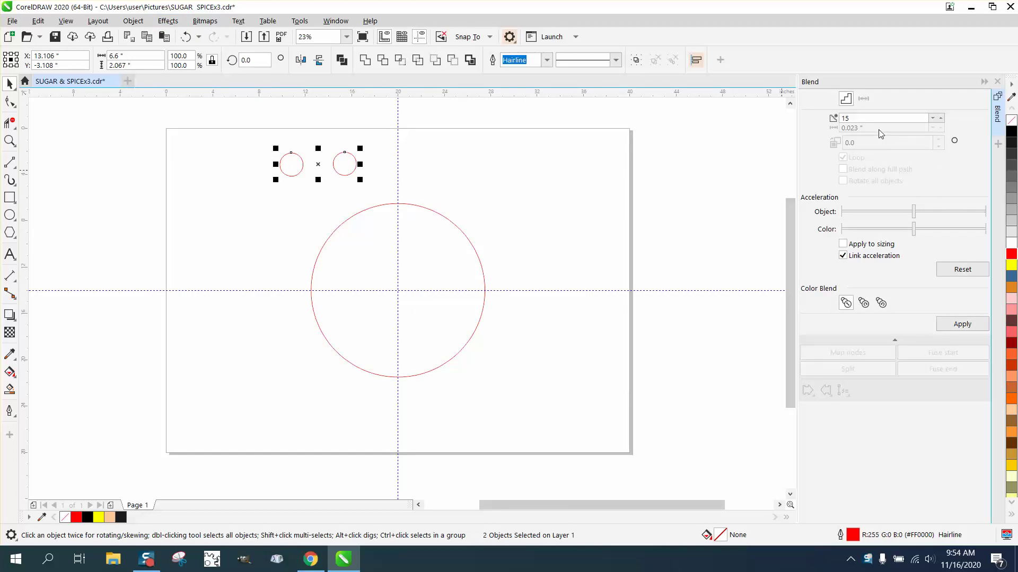
Step: Blend the two small circles with 15 steps and distribute the blend along the full path of the large circle
{"action": "left_click", "coordinate": [951, 323]}
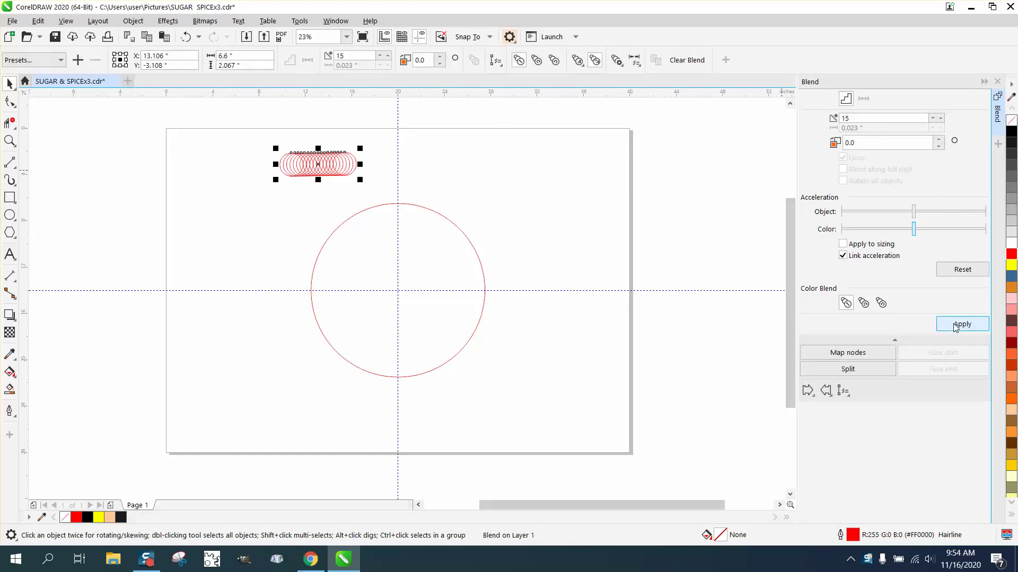
{"action": "left_click", "coordinate": [843, 391]}
{"action": "left_click", "coordinate": [862, 402]}
{"action": "left_click", "coordinate": [448, 221]}
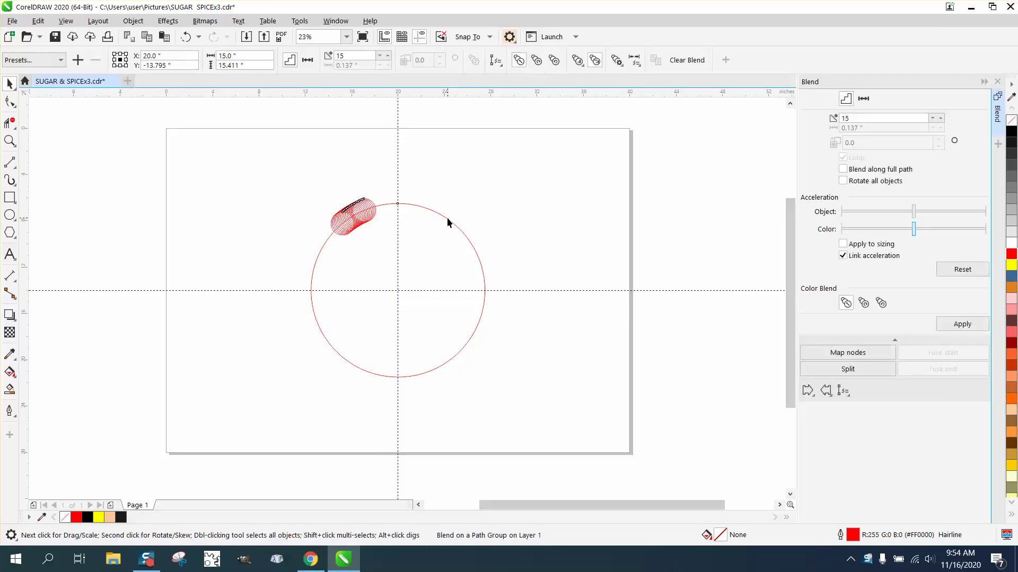
{"action": "left_click", "coordinate": [843, 169]}
{"action": "left_click", "coordinate": [962, 324]}
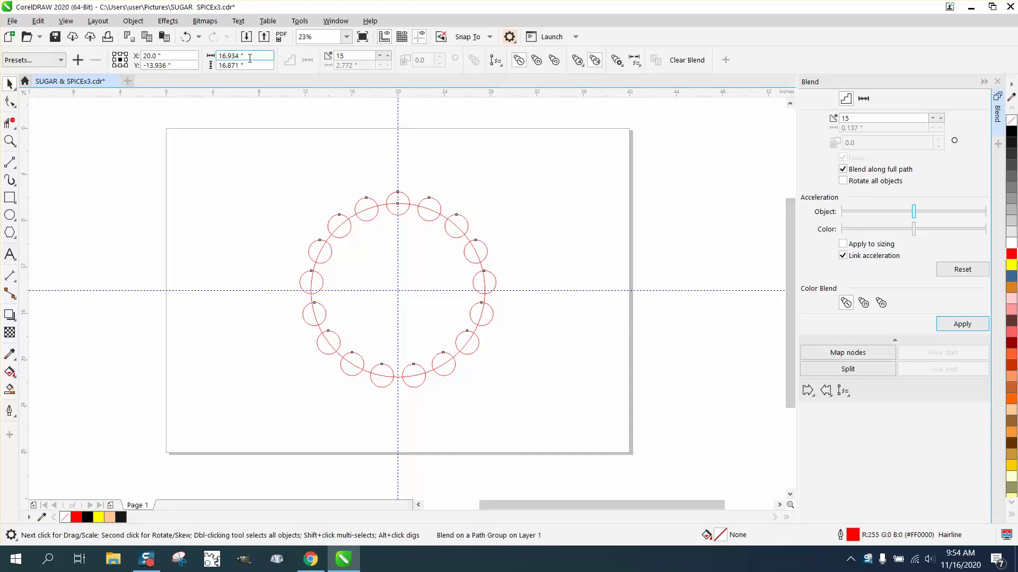
Step: Undo the full-path distribution, the path assignment and the blend of the two small circles
{"action": "left_click", "coordinate": [186, 38]}
{"action": "left_click", "coordinate": [186, 37]}
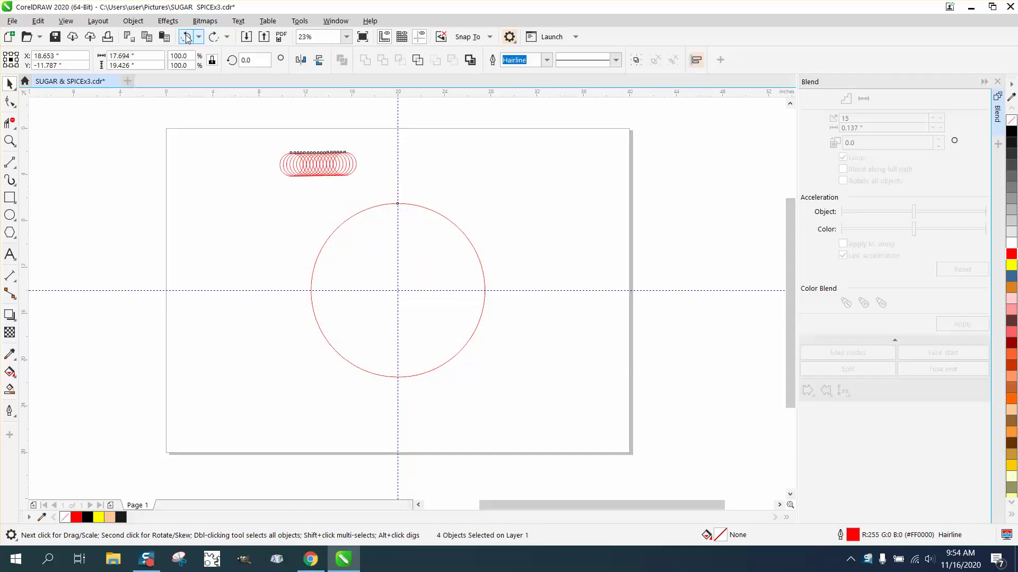
{"action": "left_click", "coordinate": [186, 38]}
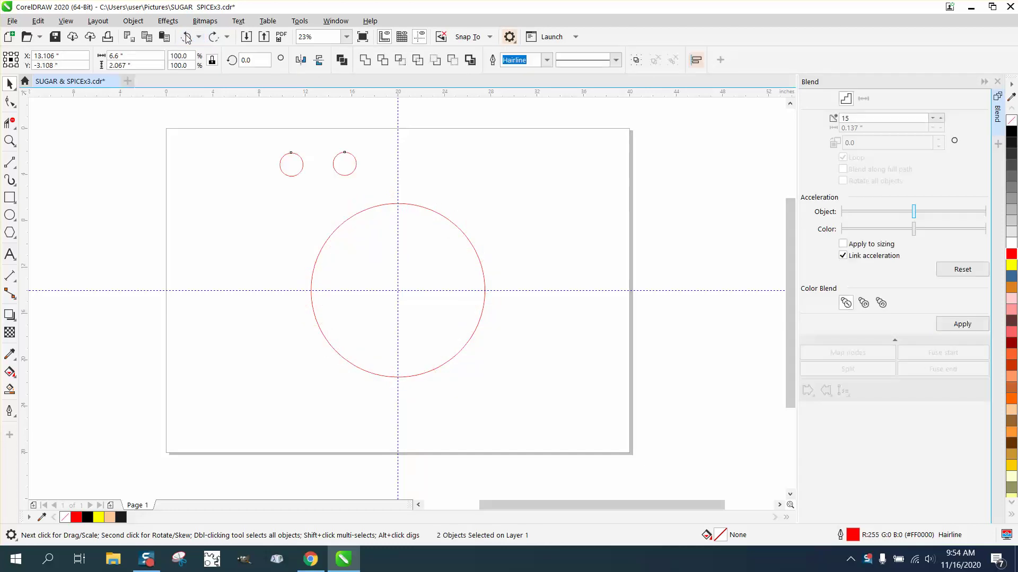
Step: Delete the vertical and horizontal guidelines crossing the large circle
{"action": "left_click", "coordinate": [397, 178]}
{"action": "key", "text": "Delete"}
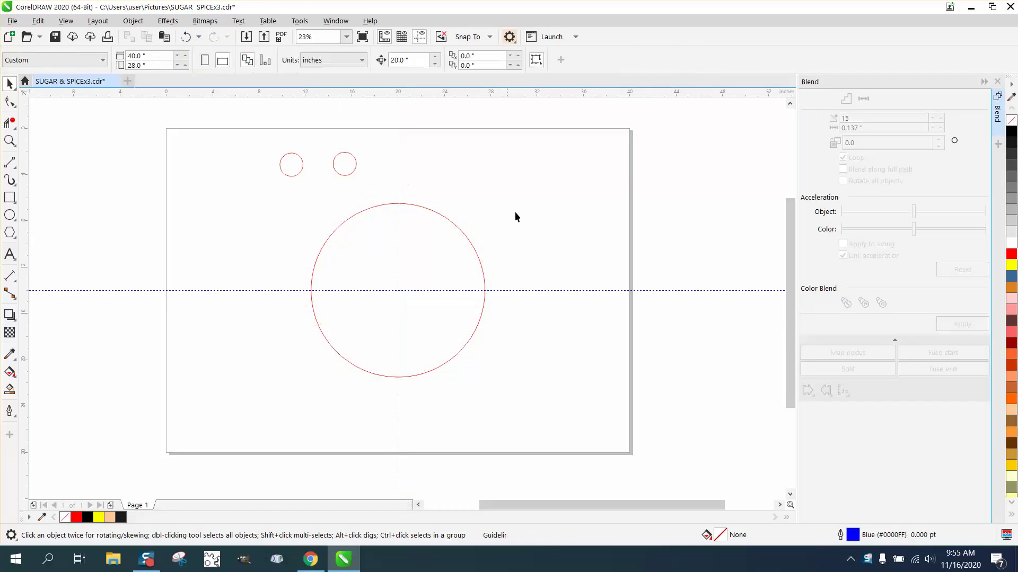
{"action": "left_click", "coordinate": [522, 291]}
{"action": "key", "text": "Delete"}
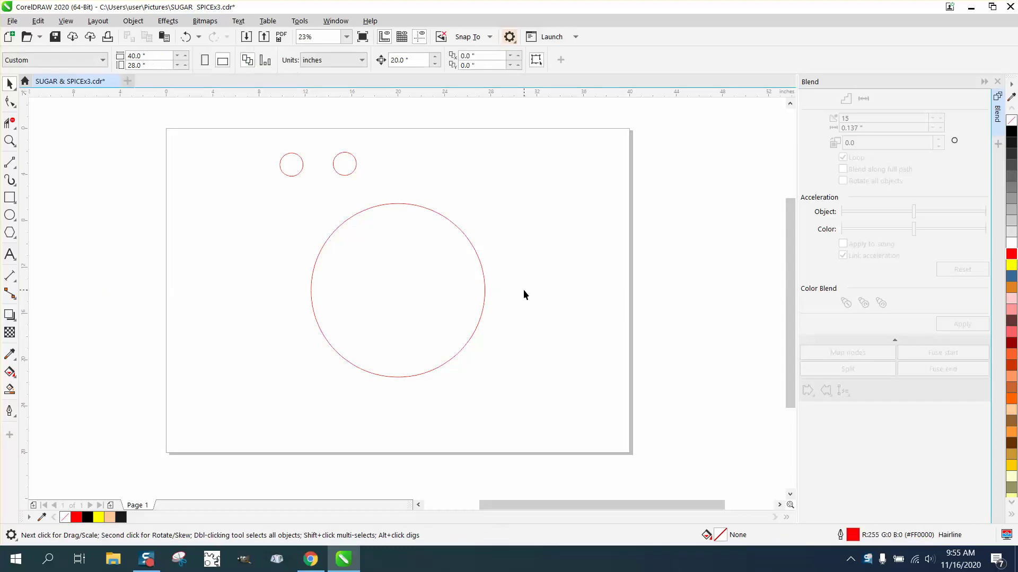
Step: Draw a vertical line about 16 inches long, center it on the page, and add a copy rotated 90 degrees to form a cross
{"action": "left_click", "coordinate": [9, 162]}
{"action": "left_click_drag", "start_coordinate": [236, 197], "coordinate": [242, 387]}
{"action": "key", "text": "p"}
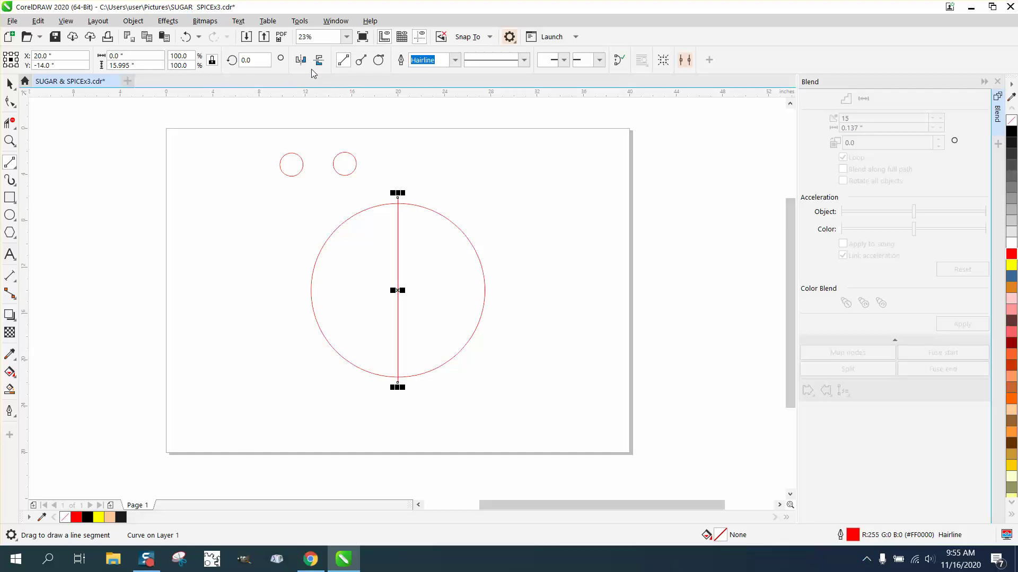
{"action": "double_click", "coordinate": [253, 59]}
{"action": "type", "text": "90"}
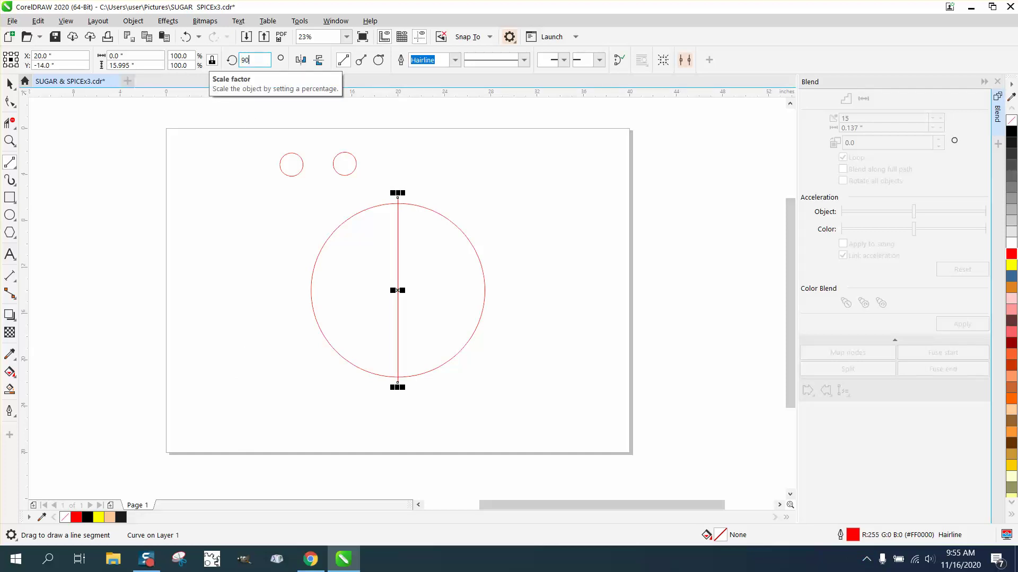
{"action": "key", "text": "Return"}
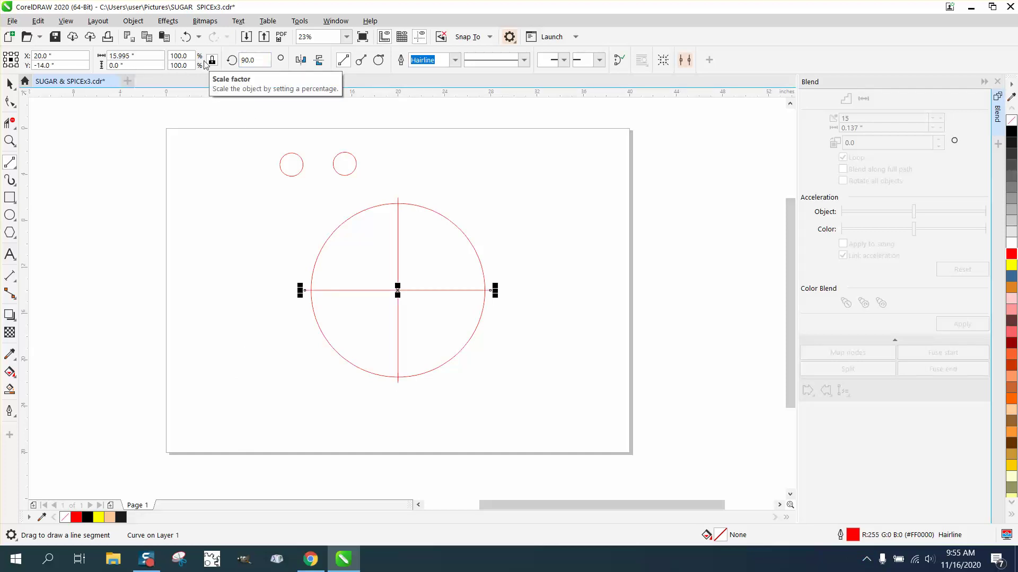
Step: Duplicate the large circle, with the copy offset 20 inches to the right
{"action": "left_click", "coordinate": [9, 83]}
{"action": "left_click", "coordinate": [465, 236]}
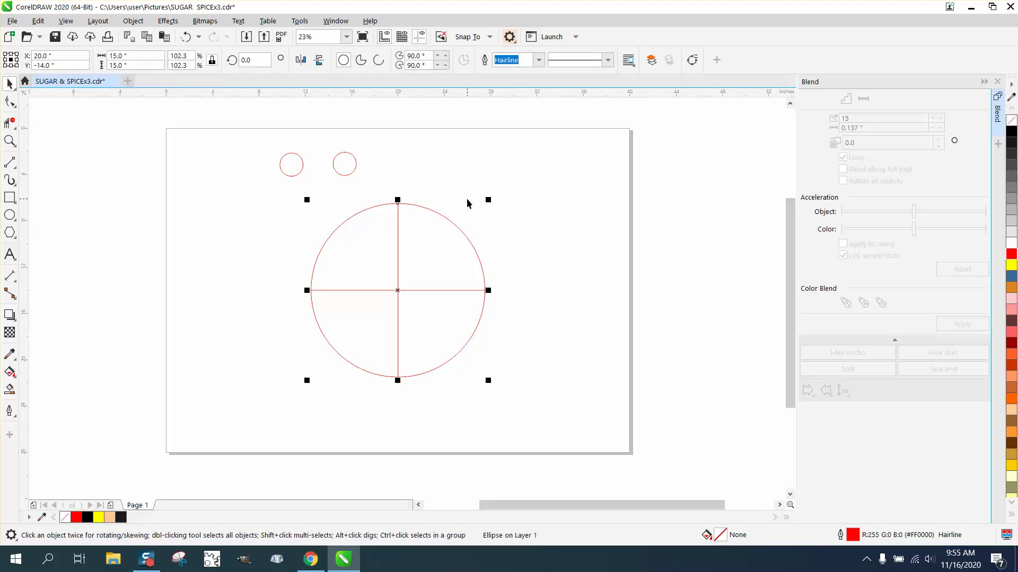
{"action": "left_click", "coordinate": [444, 143]}
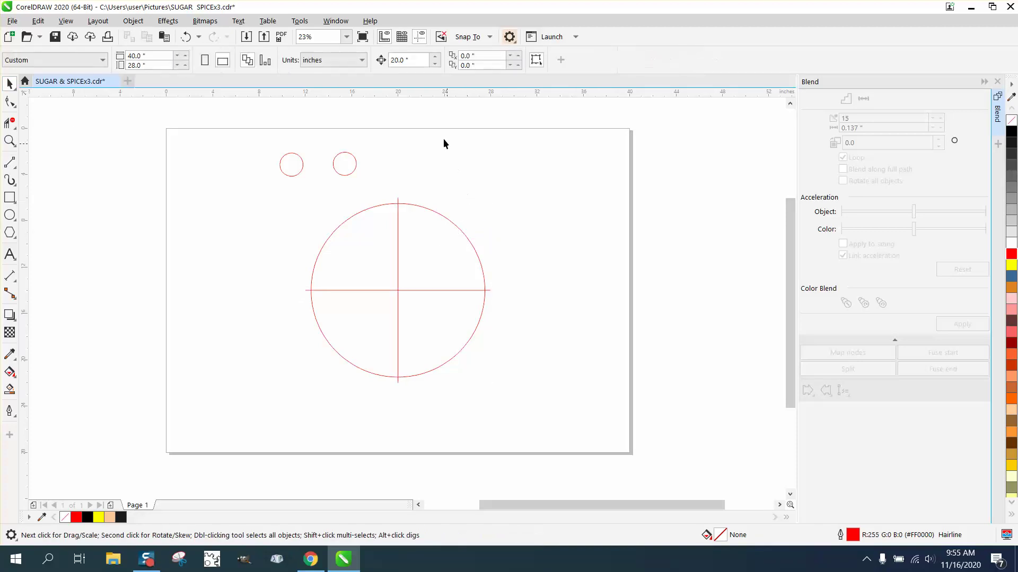
{"action": "left_click", "coordinate": [435, 213]}
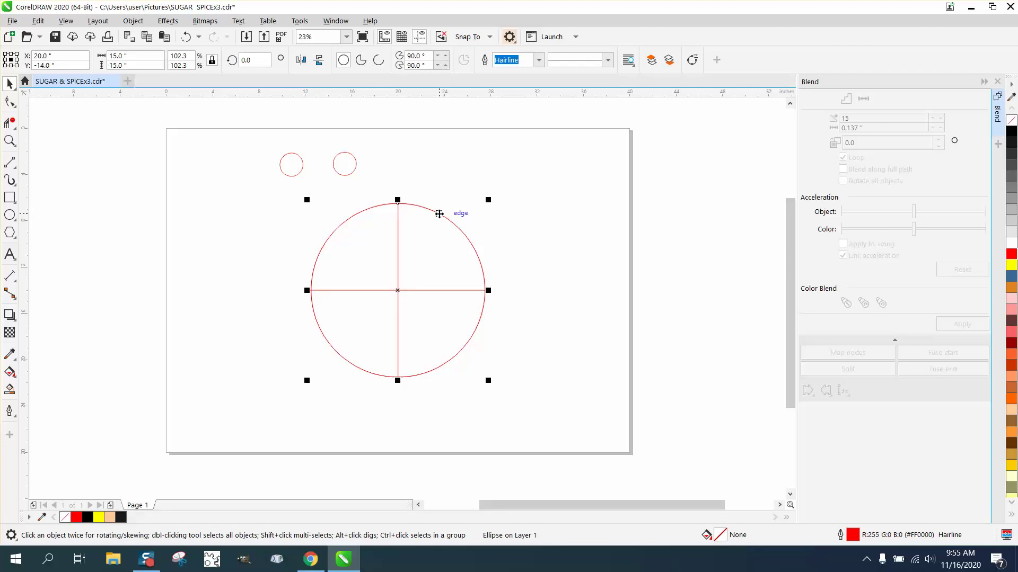
{"action": "key", "text": "ctrl+d"}
{"action": "left_click", "coordinate": [439, 215]}
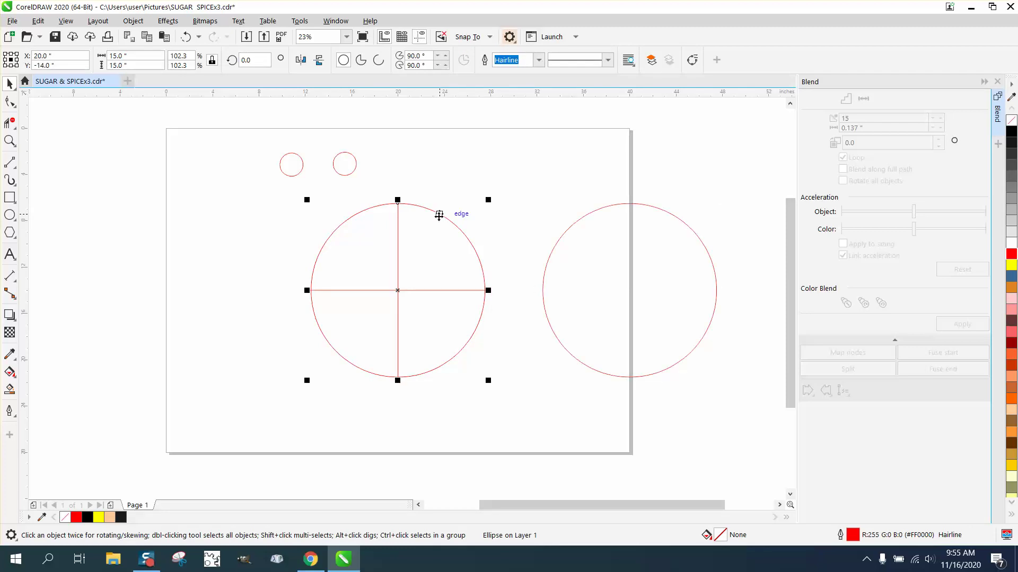
{"action": "key", "text": "Delete"}
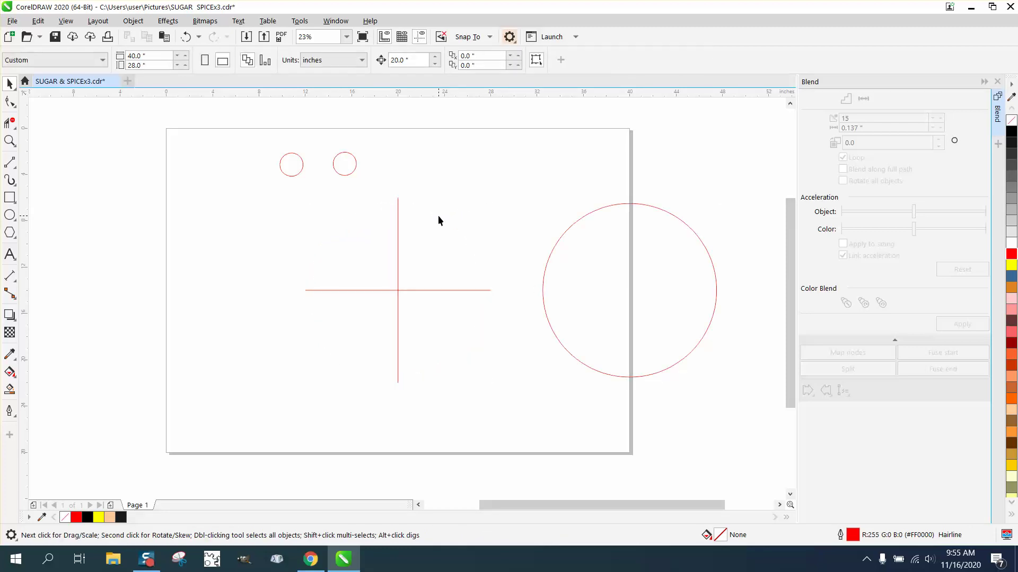
{"action": "left_click", "coordinate": [187, 37]}
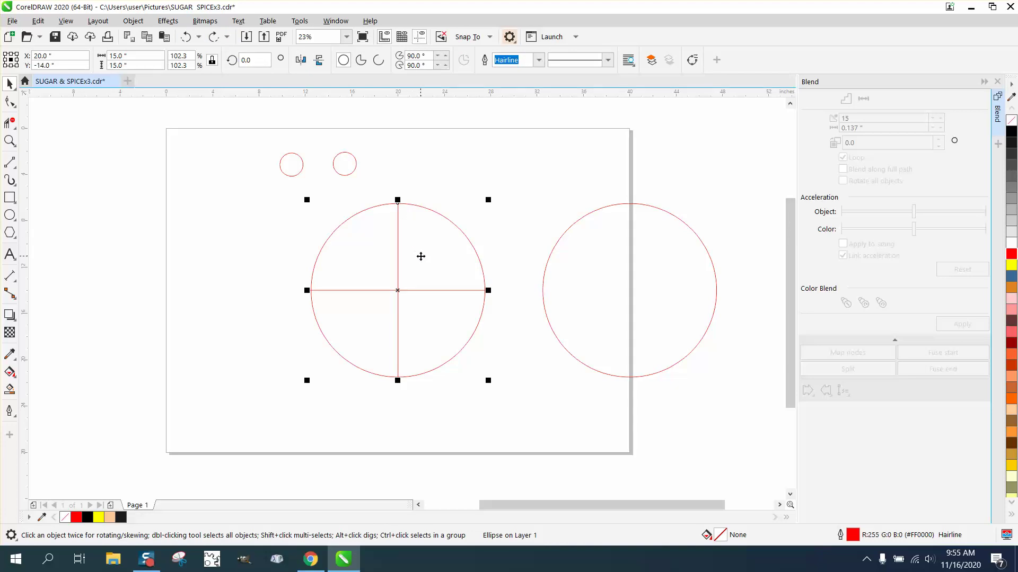
Step: Remove the lower-left quarter of the original large circle between the cross lines using Virtual Segment Delete
{"action": "left_click", "coordinate": [9, 122]}
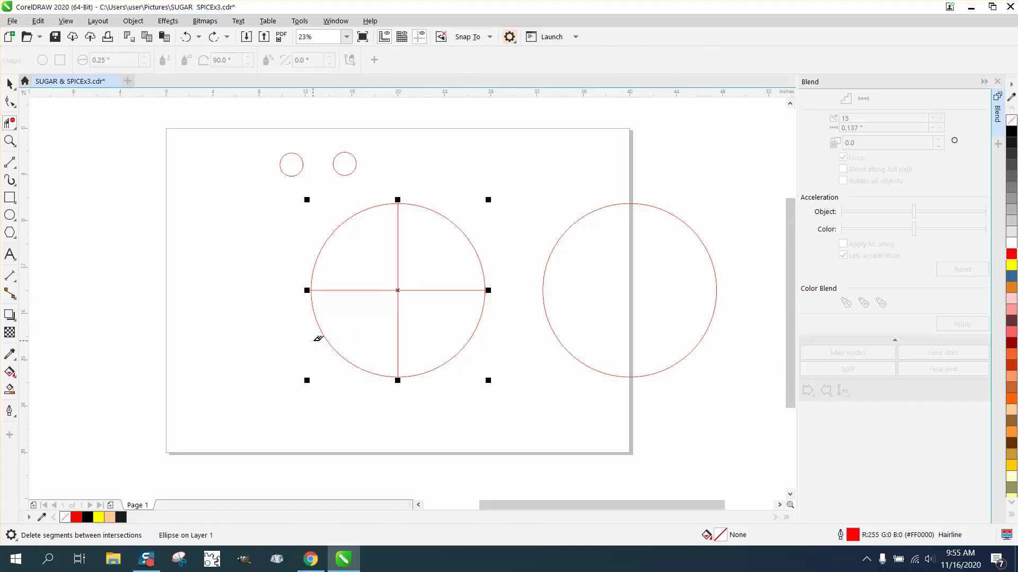
{"action": "left_click_drag", "start_coordinate": [313, 337], "coordinate": [356, 333]}
{"action": "left_click", "coordinate": [9, 83]}
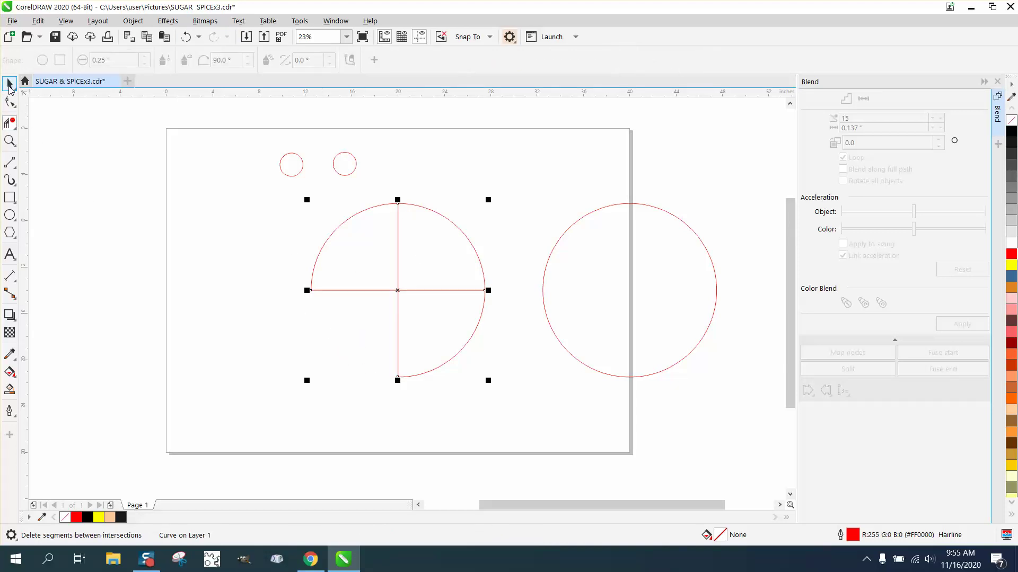
{"action": "left_click", "coordinate": [281, 227]}
Step: Delete the vertical and horizontal cross lines, leaving only the three-quarter arc
{"action": "left_click", "coordinate": [397, 234]}
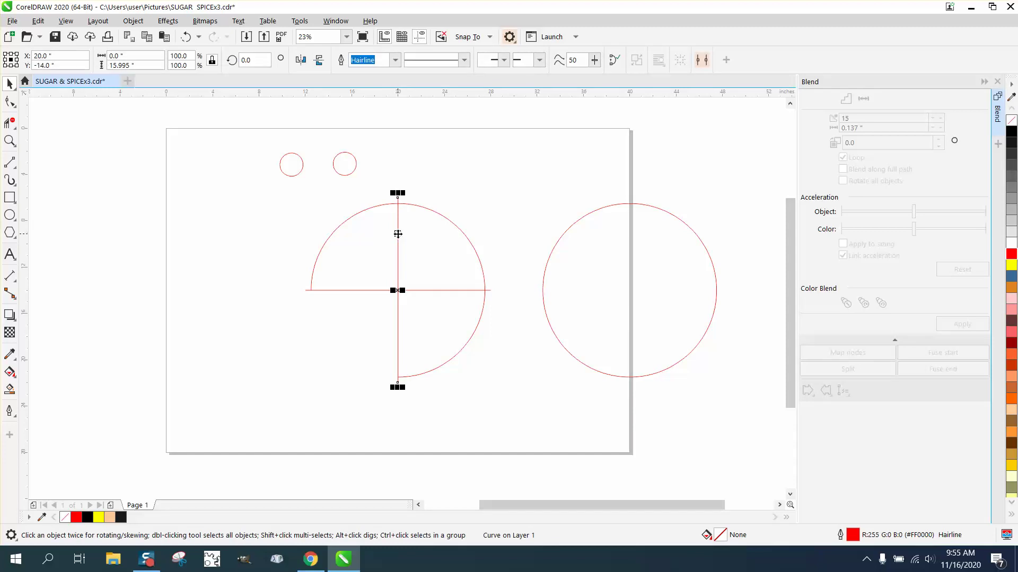
{"action": "key", "text": "Delete"}
{"action": "left_click", "coordinate": [406, 290]}
{"action": "key", "text": "Delete"}
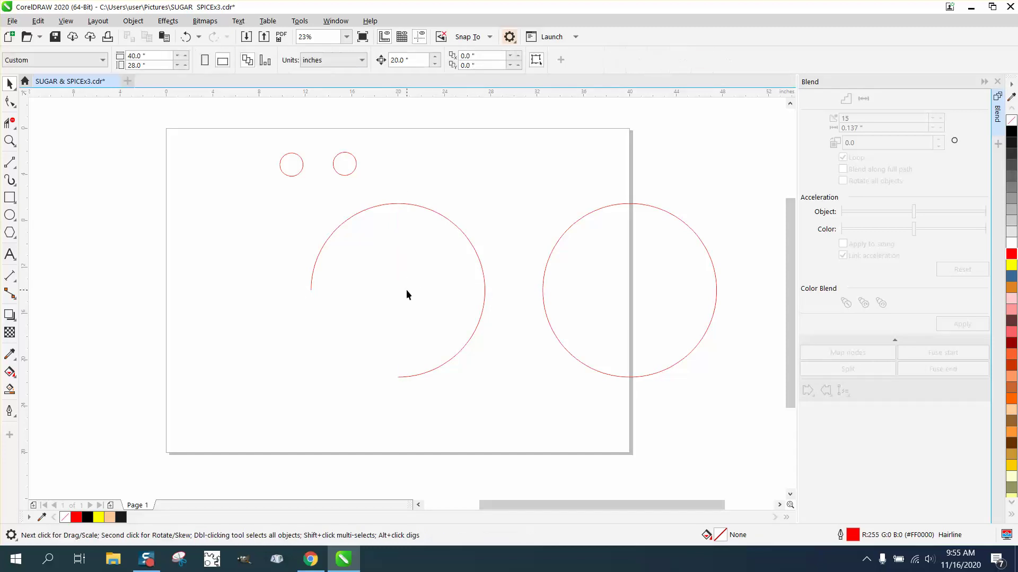
Step: Blend the two small circles above the arc with 15 steps
{"action": "left_click", "coordinate": [378, 205]}
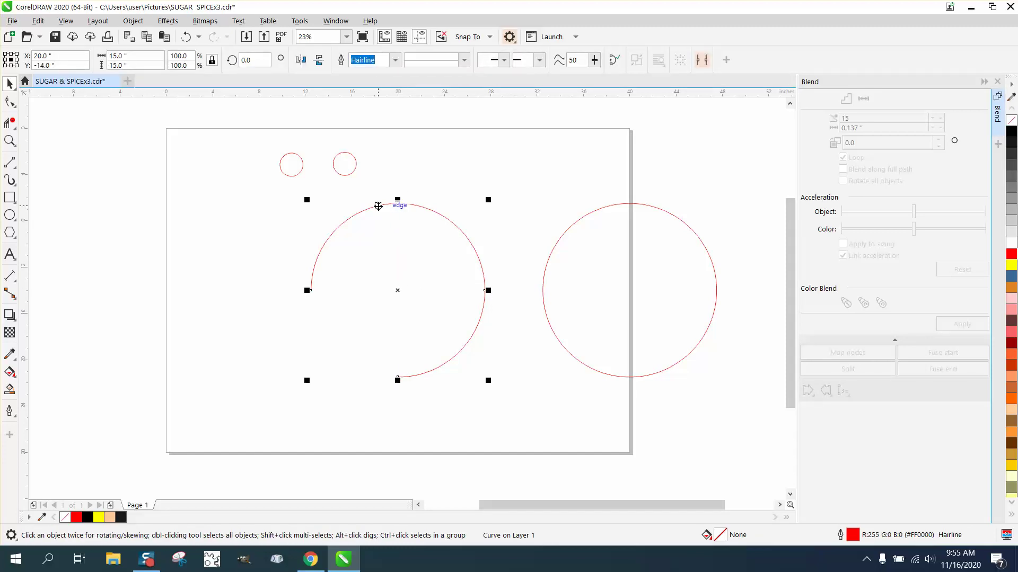
{"action": "left_click_drag", "start_coordinate": [247, 130], "coordinate": [377, 181]}
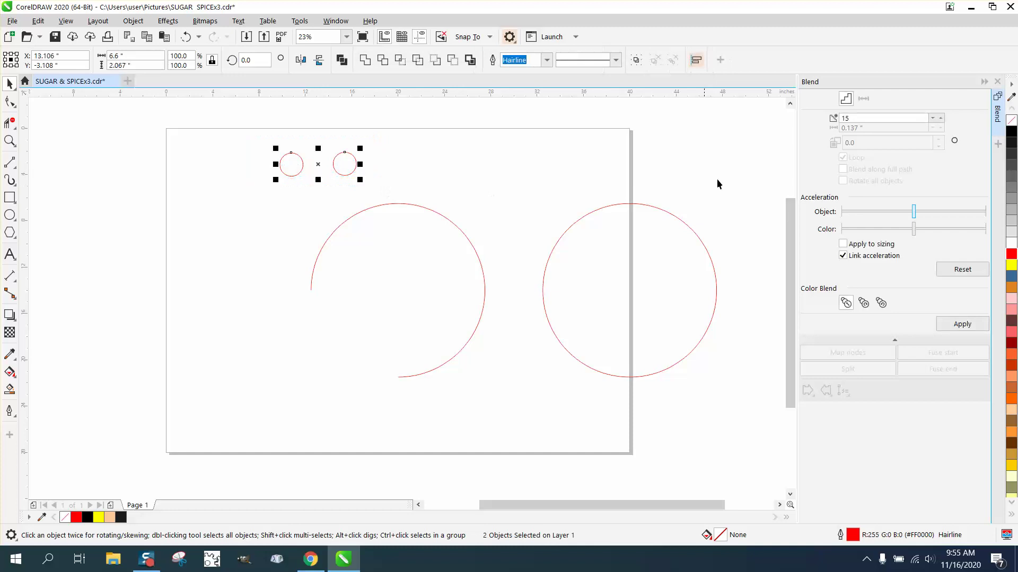
{"action": "left_click", "coordinate": [962, 324]}
Step: Assign the three-quarter arc as the blend's new path and distribute the small circles along the full path
{"action": "left_click", "coordinate": [843, 390]}
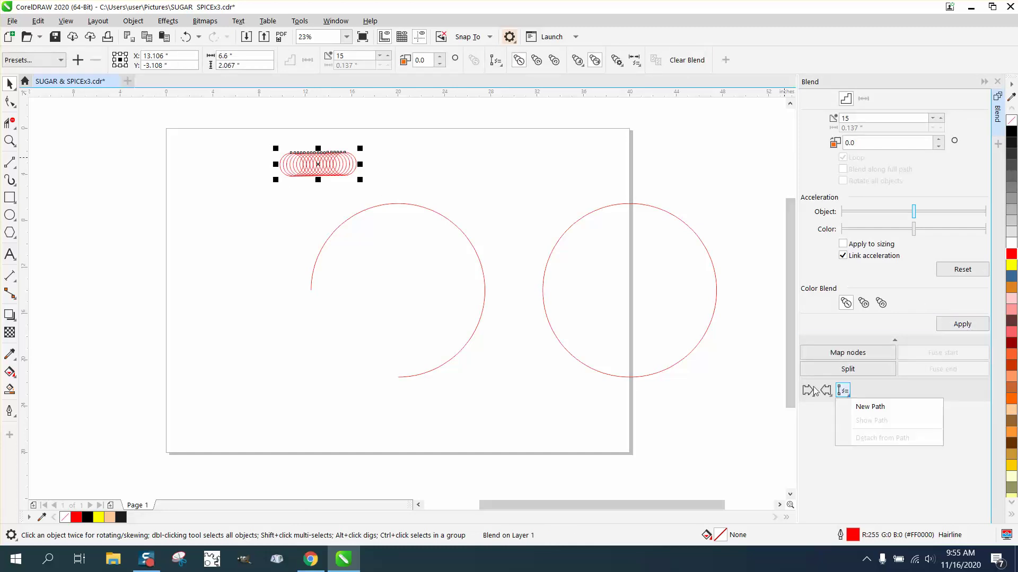
{"action": "left_click", "coordinate": [826, 391]}
{"action": "left_click", "coordinate": [825, 391]}
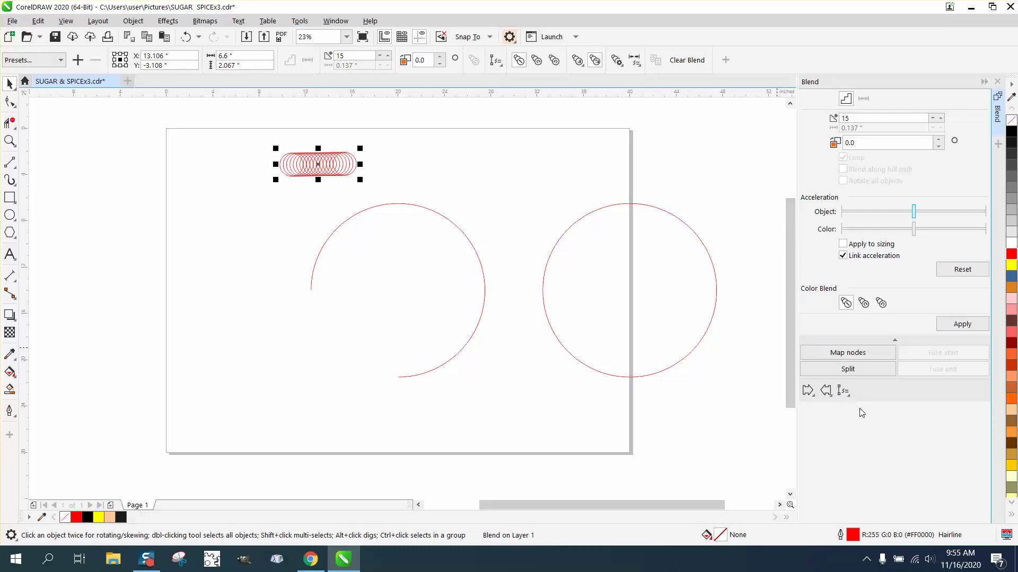
{"action": "left_click", "coordinate": [847, 395]}
{"action": "left_click", "coordinate": [869, 407]}
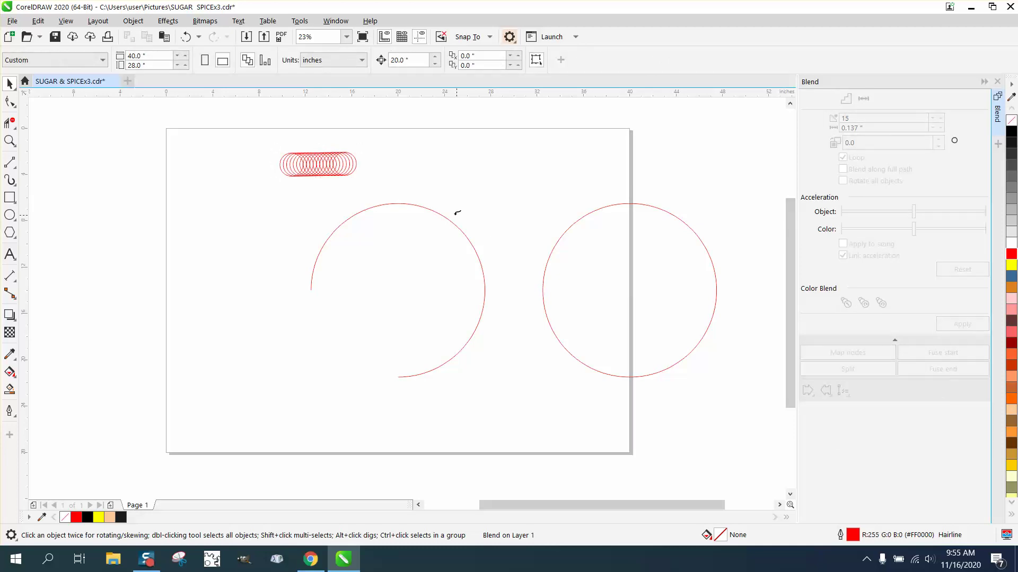
{"action": "left_click", "coordinate": [448, 213]}
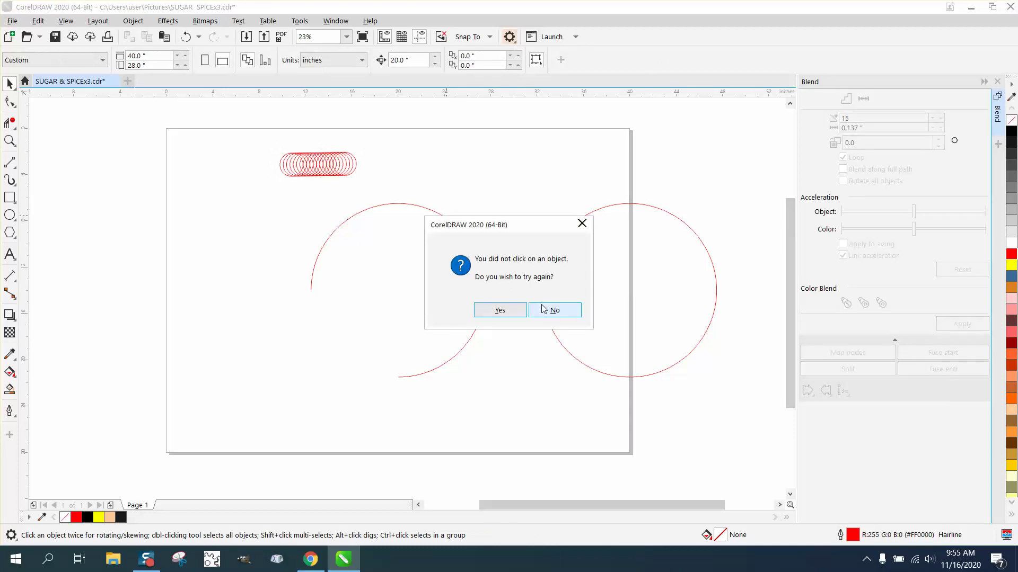
{"action": "left_click", "coordinate": [500, 309]}
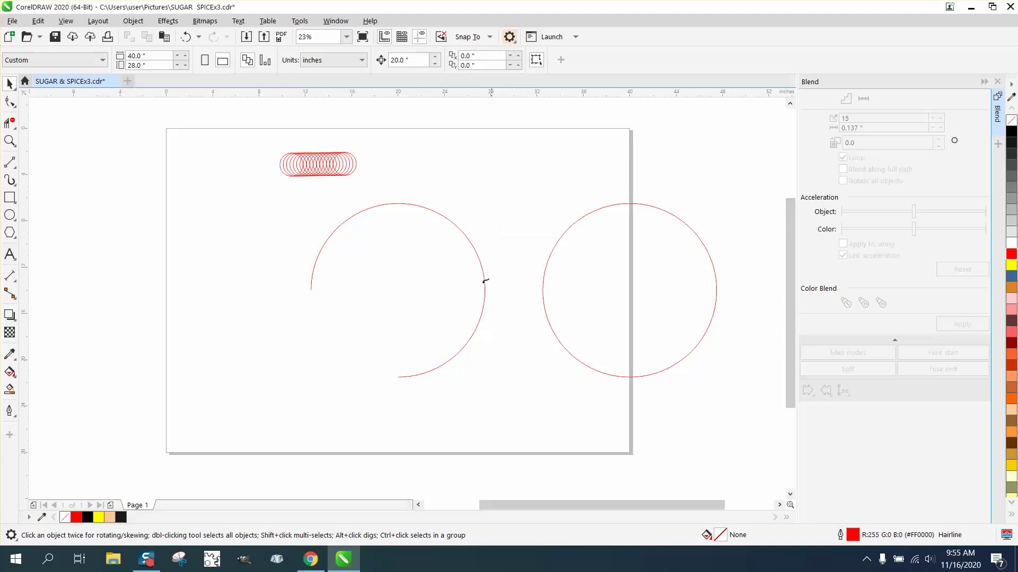
{"action": "left_click", "coordinate": [456, 225]}
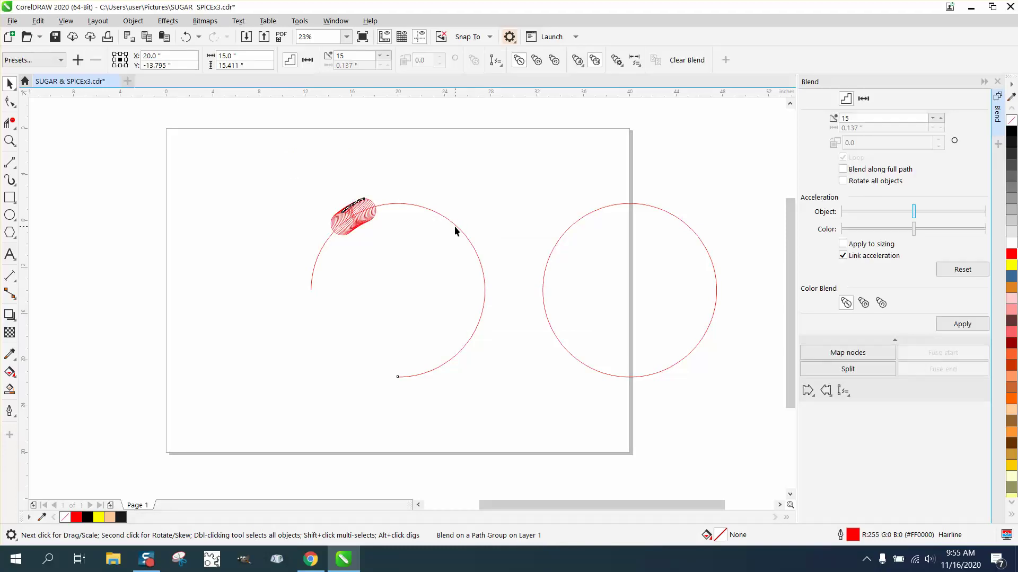
{"action": "left_click", "coordinate": [844, 170]}
{"action": "left_click", "coordinate": [963, 326]}
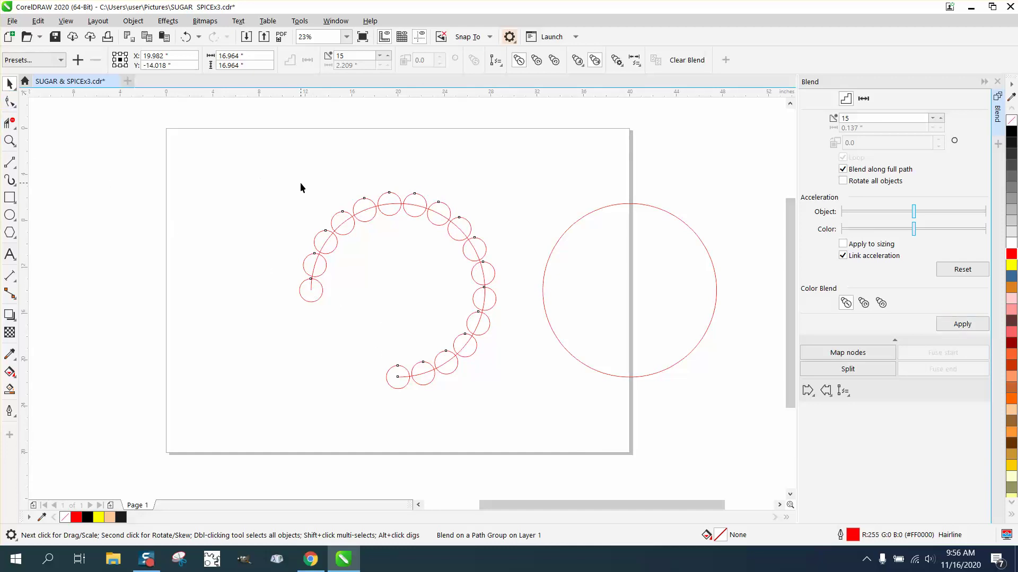
Step: Break the blend apart from its arc path
{"action": "left_click_drag", "start_coordinate": [562, 421], "coordinate": [562, 422]}
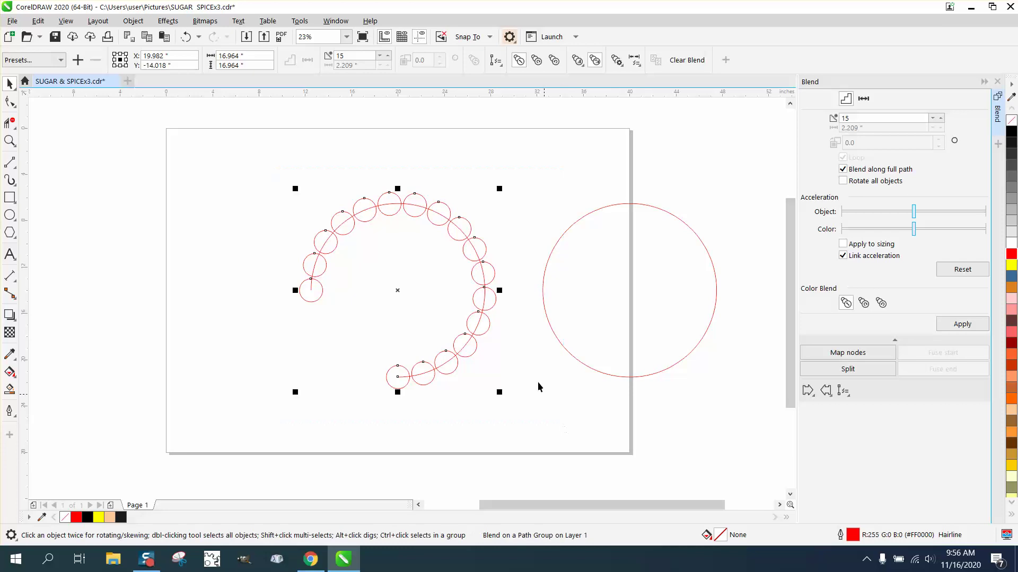
{"action": "left_click", "coordinate": [133, 21]}
{"action": "left_click", "coordinate": [227, 298]}
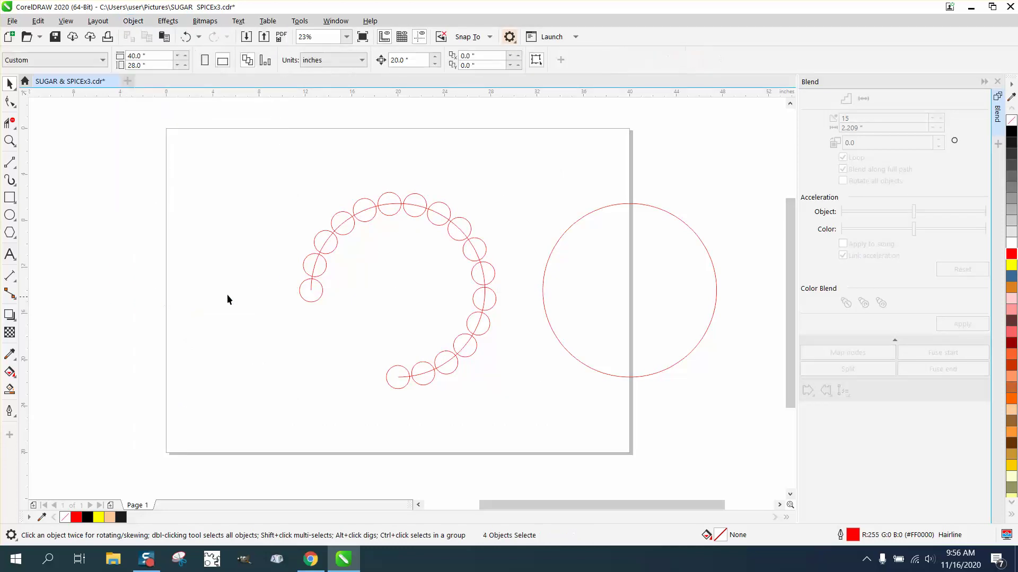
Step: Move the three-quarter arc 20 inches left and the small circles 20 inches right onto the full circle copy
{"action": "left_click", "coordinate": [311, 290]}
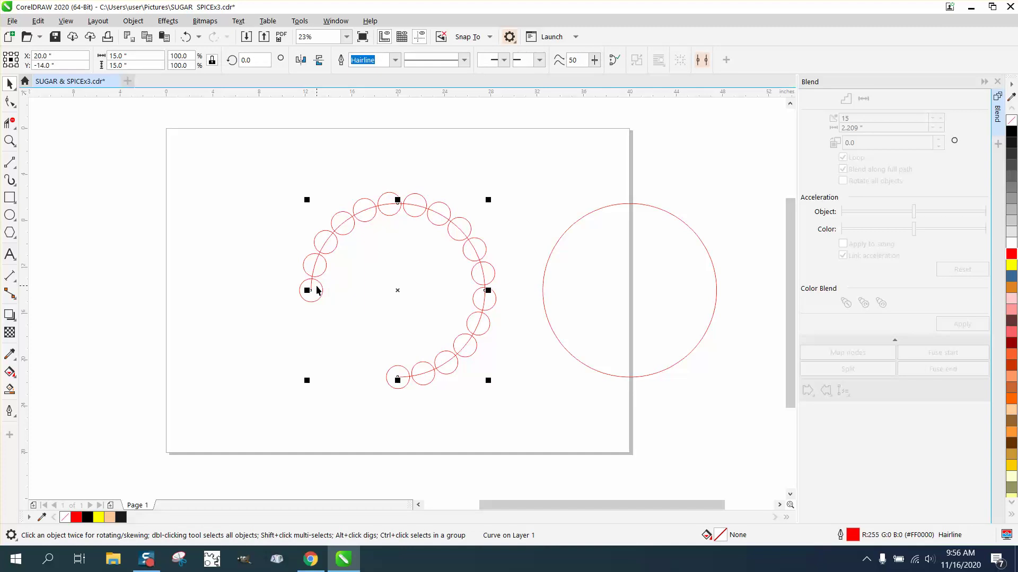
{"action": "key", "text": "ctrl+z"}
{"action": "left_click_drag", "start_coordinate": [278, 171], "coordinate": [545, 406]}
{"action": "key", "text": "ctrl+z"}
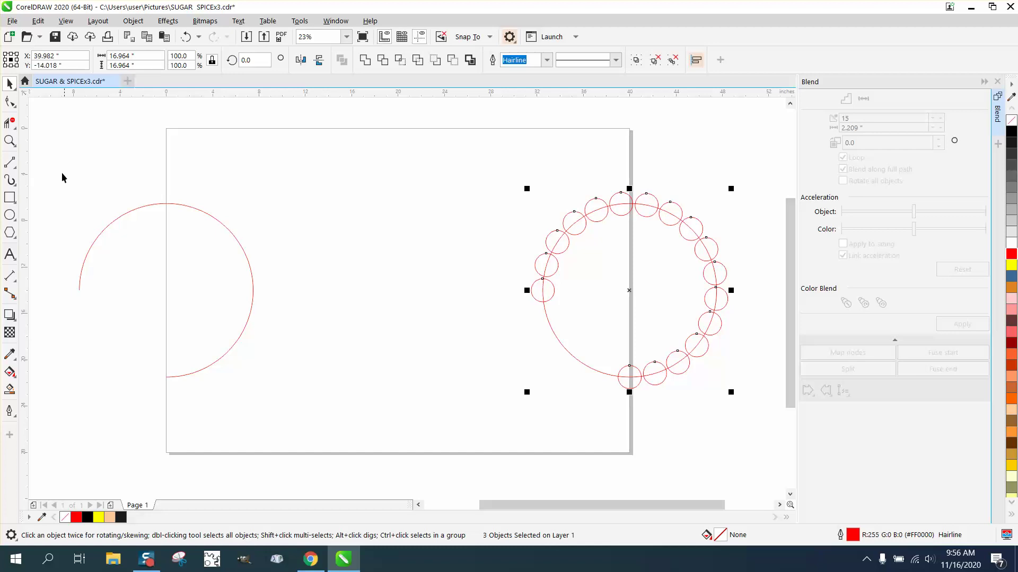
{"action": "left_click", "coordinate": [10, 141]}
{"action": "left_click_drag", "start_coordinate": [477, 175], "coordinate": [752, 443]}
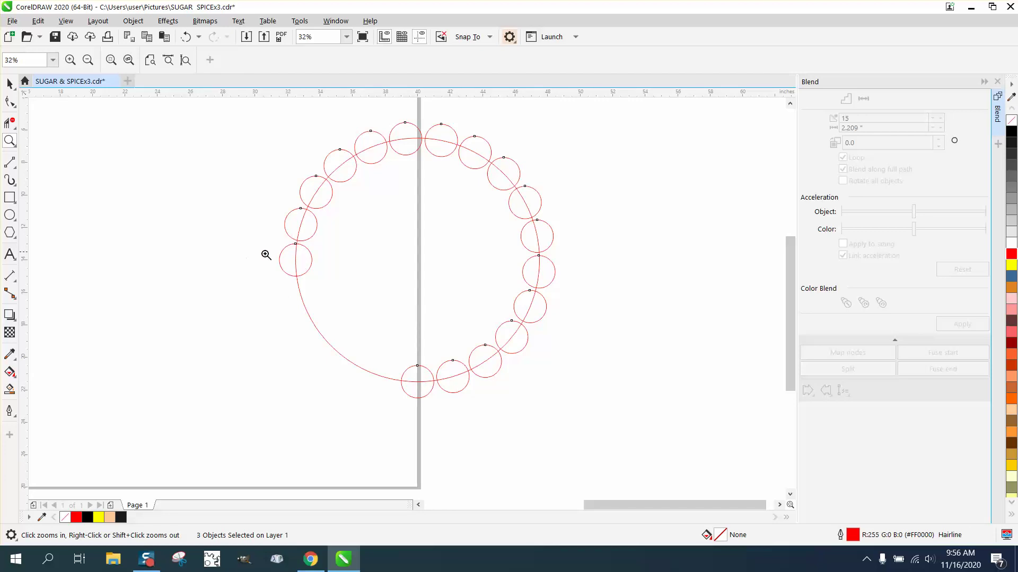
{"action": "key", "text": "space"}
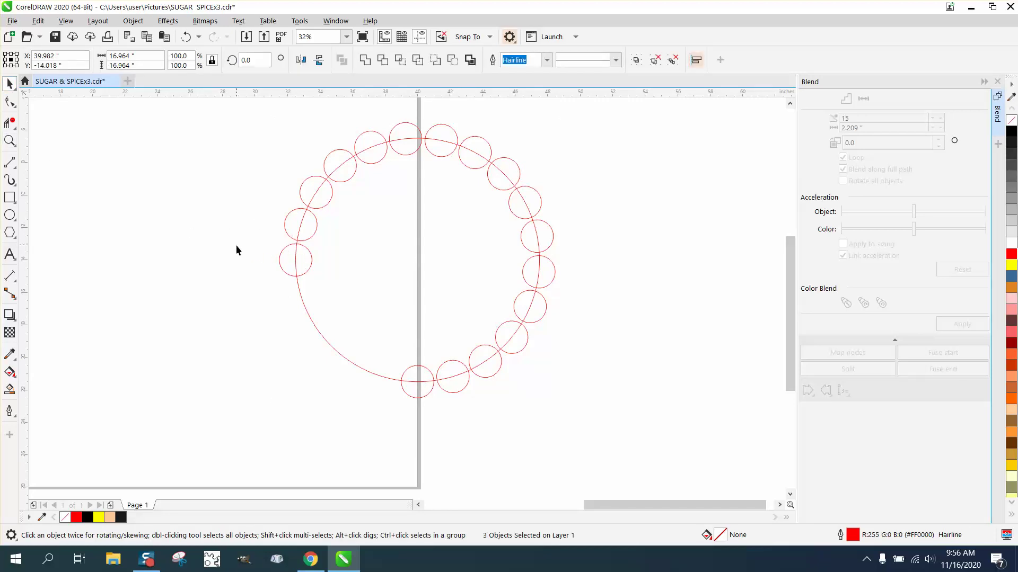
{"action": "left_click", "coordinate": [282, 267]}
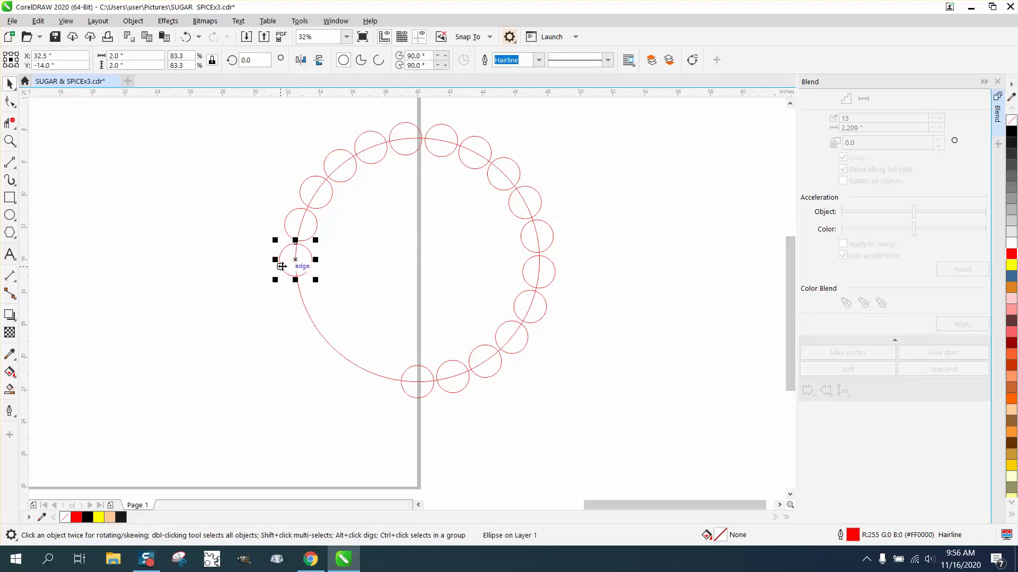
{"action": "key", "text": "Delete"}
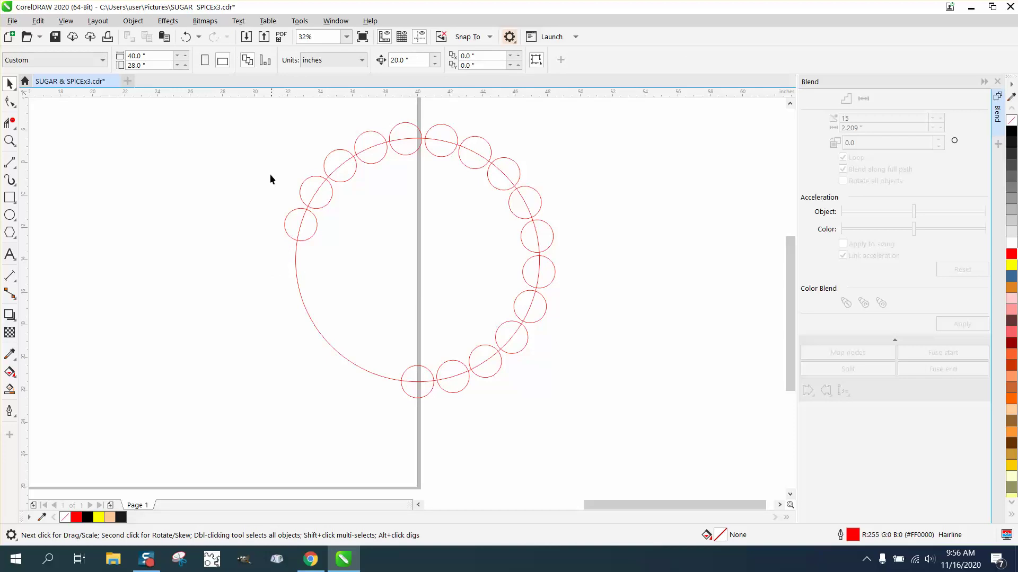
{"action": "left_click", "coordinate": [187, 41]}
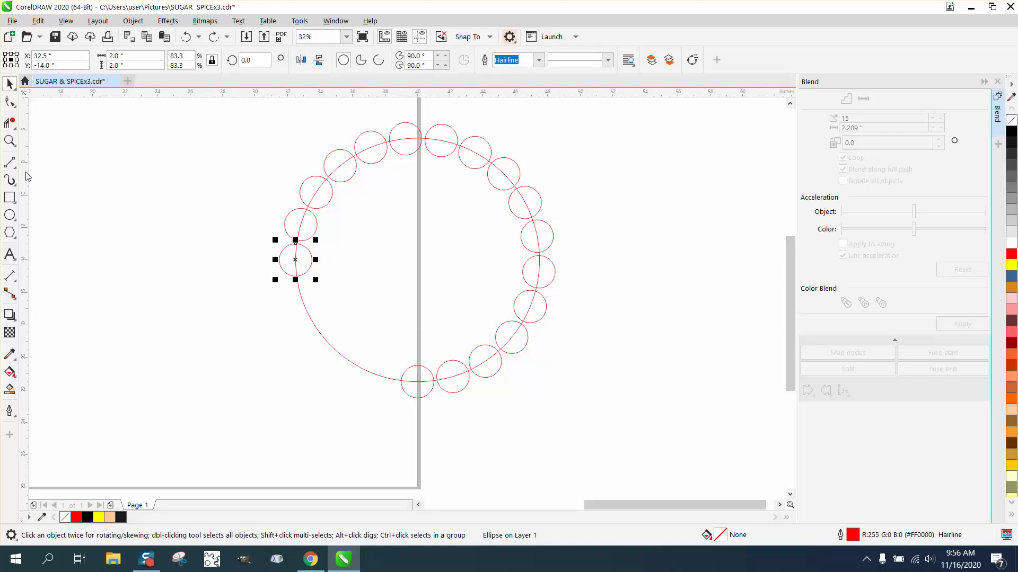
Step: Place a vertical guideline through the large circle's center at X 40 inches and remove a trial horizontal guideline
{"action": "left_click_drag", "start_coordinate": [26, 175], "coordinate": [419, 271]}
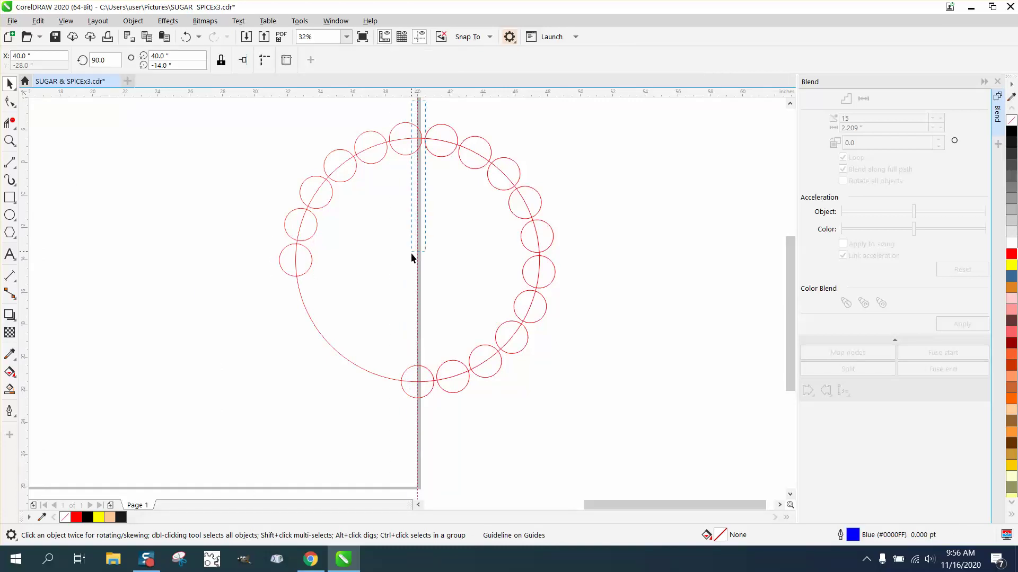
{"action": "left_click", "coordinate": [334, 188]}
{"action": "left_click_drag", "start_coordinate": [341, 218], "coordinate": [412, 262]}
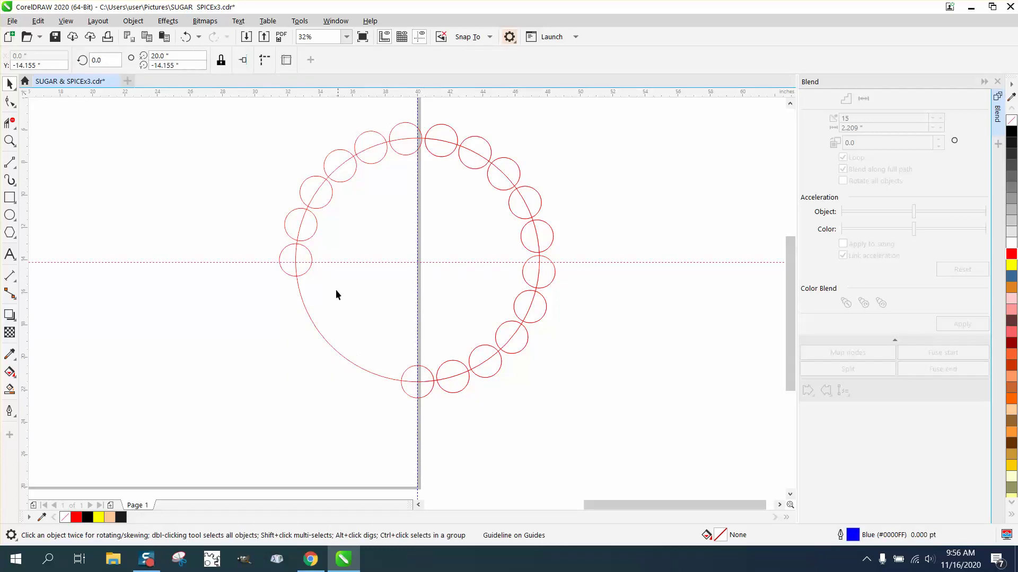
{"action": "scroll", "coordinate": [429, 284], "scroll_direction": "down", "scroll_amount": 2}
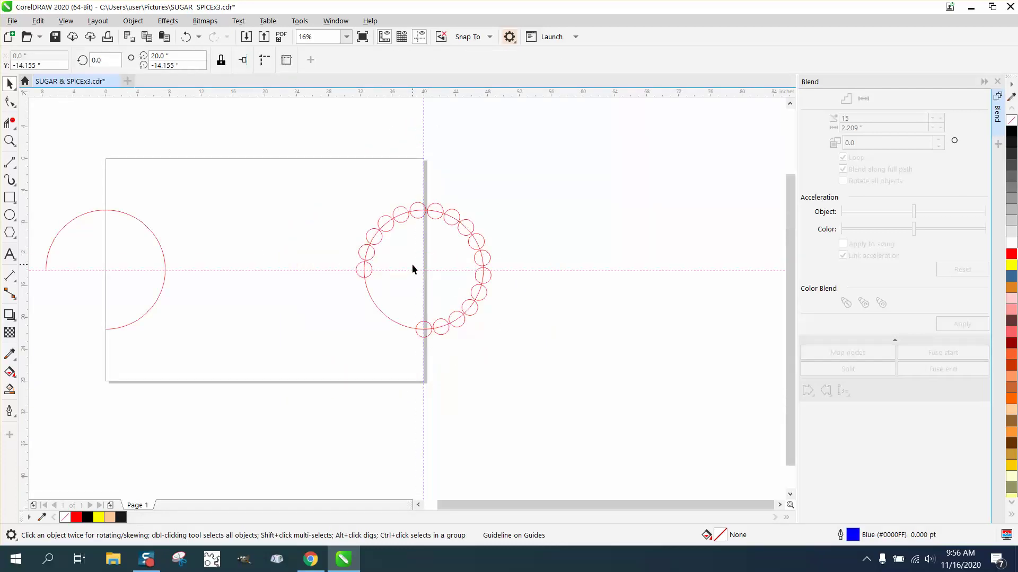
{"action": "key", "text": "Delete"}
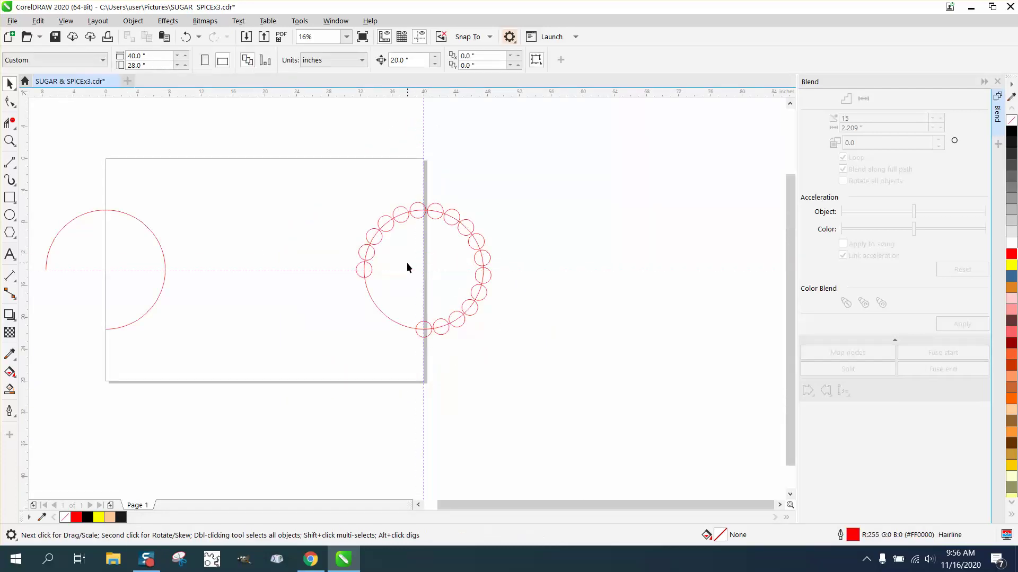
Step: Move the three-quarter arc fully onto the page, centered at about X 12, Y -7.9 inches
{"action": "left_click", "coordinate": [146, 234]}
{"action": "left_click_drag", "start_coordinate": [144, 253], "coordinate": [260, 231]}
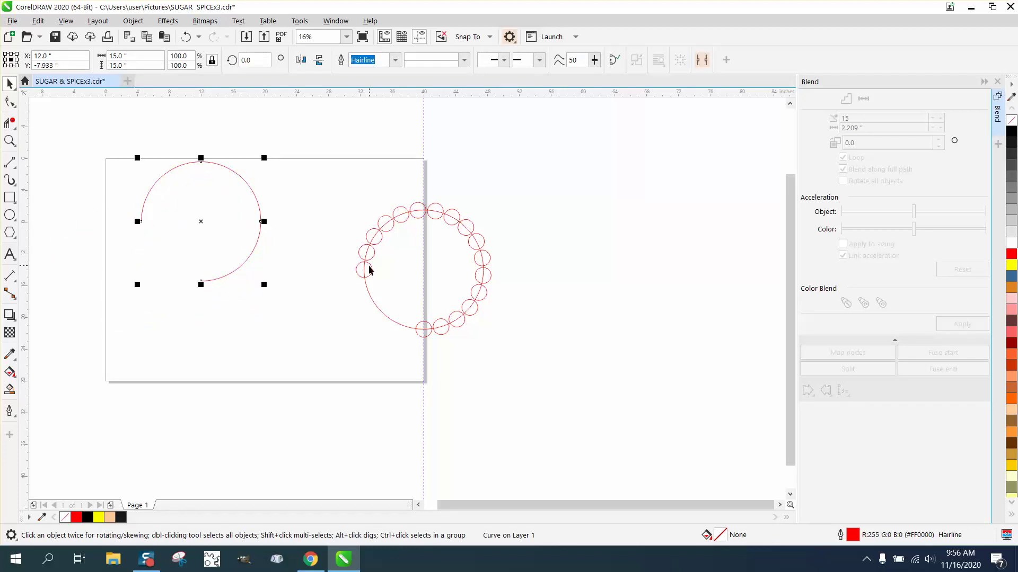
Step: Draw a circle beside the page, set its diameter to 15 inches and turn it into a three-quarter pie
{"action": "left_click", "coordinate": [10, 215]}
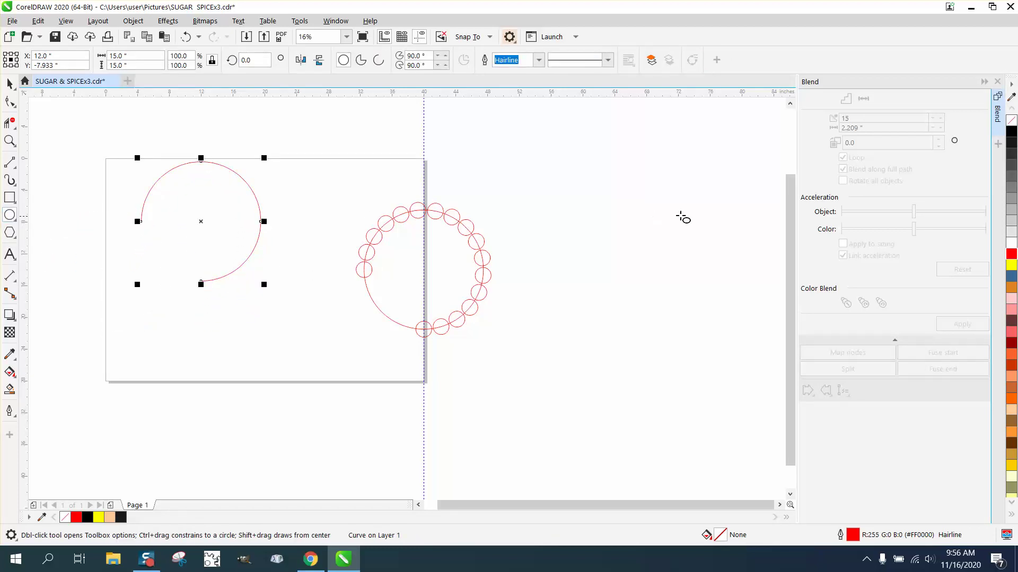
{"action": "left_click_drag", "start_coordinate": [690, 204], "coordinate": [554, 339]}
{"action": "left_click", "coordinate": [152, 57]}
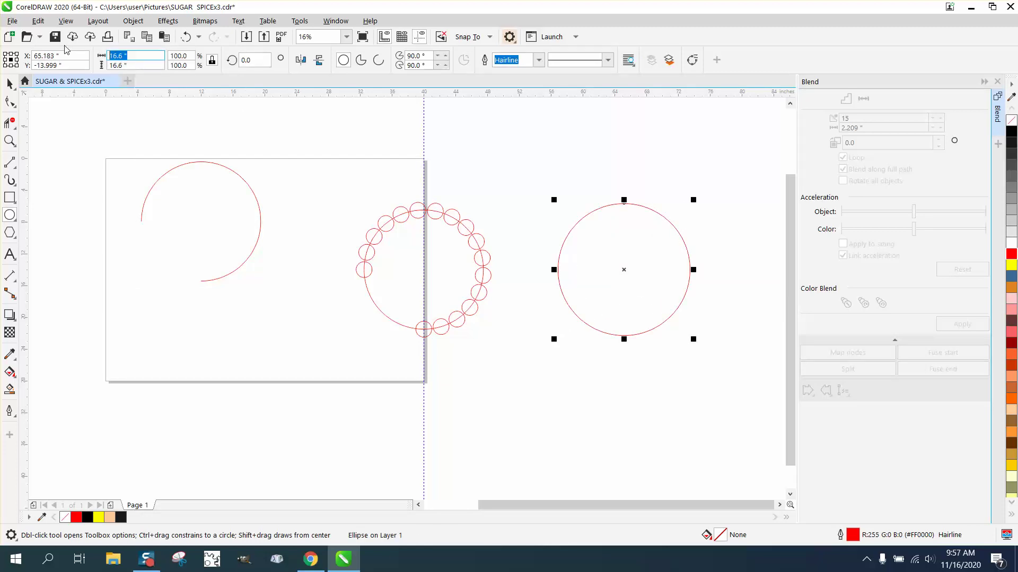
{"action": "type", "text": "15"}
{"action": "key", "text": "Return"}
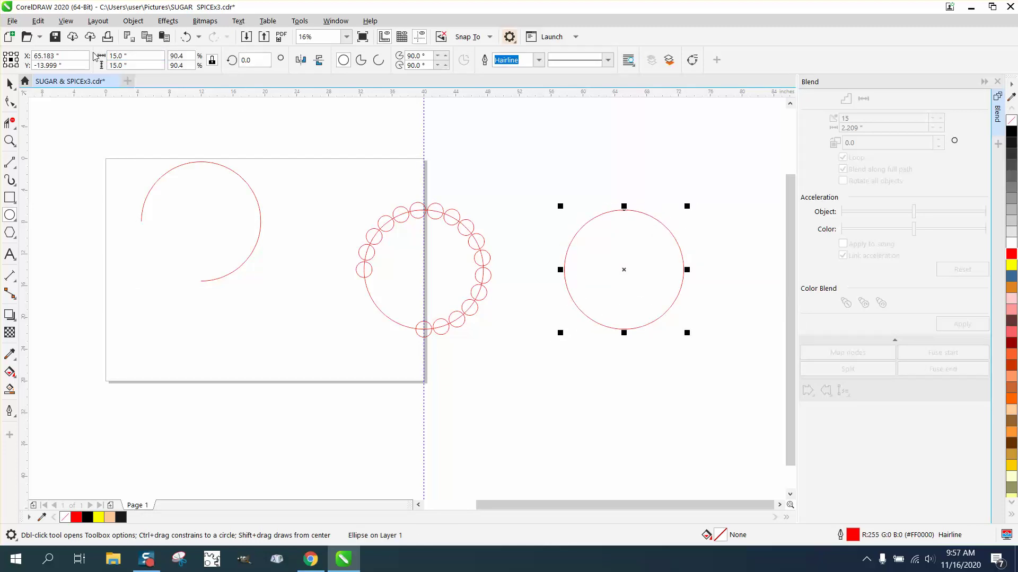
{"action": "left_click", "coordinate": [362, 62]}
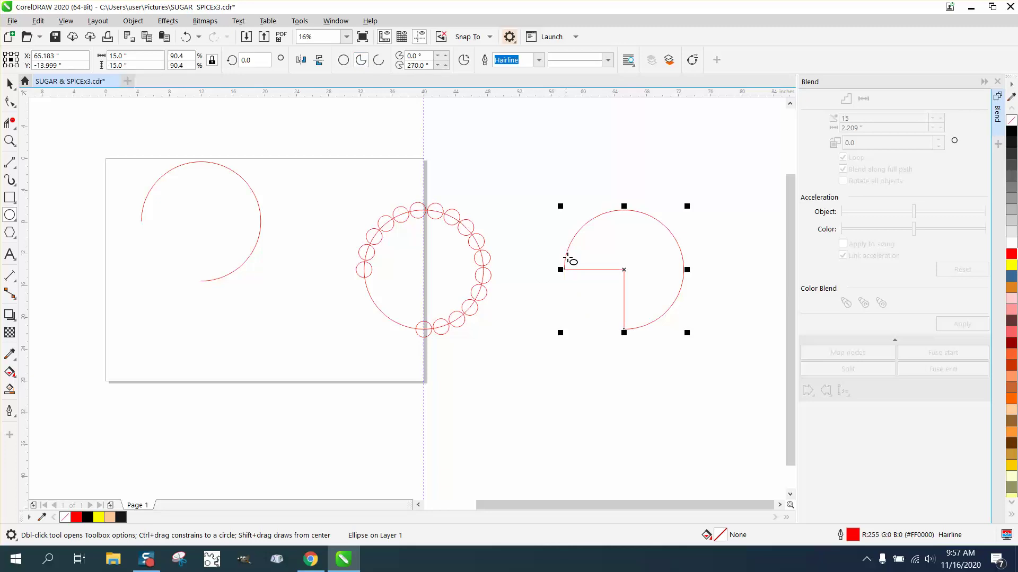
Step: Convert the pie to curves and break it apart at its center node and both arc end nodes
{"action": "left_click", "coordinate": [11, 102]}
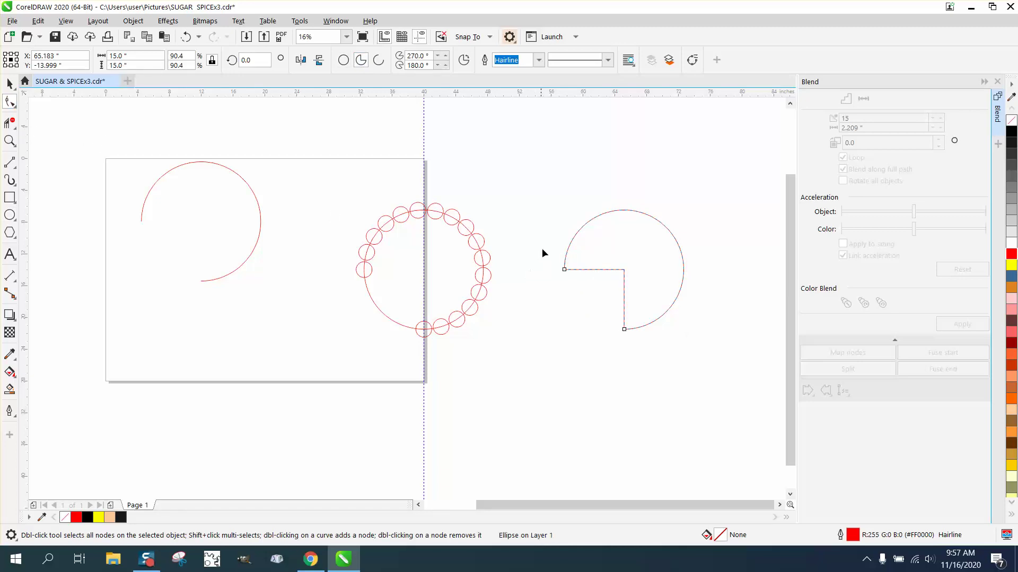
{"action": "left_click", "coordinate": [10, 83]}
{"action": "left_click", "coordinate": [127, 23]}
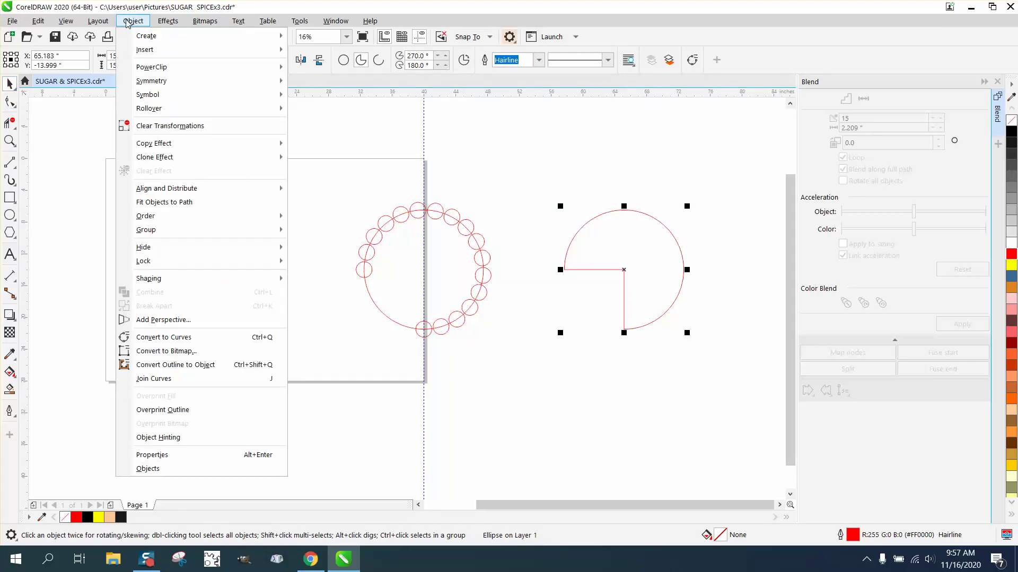
{"action": "left_click", "coordinate": [159, 337]}
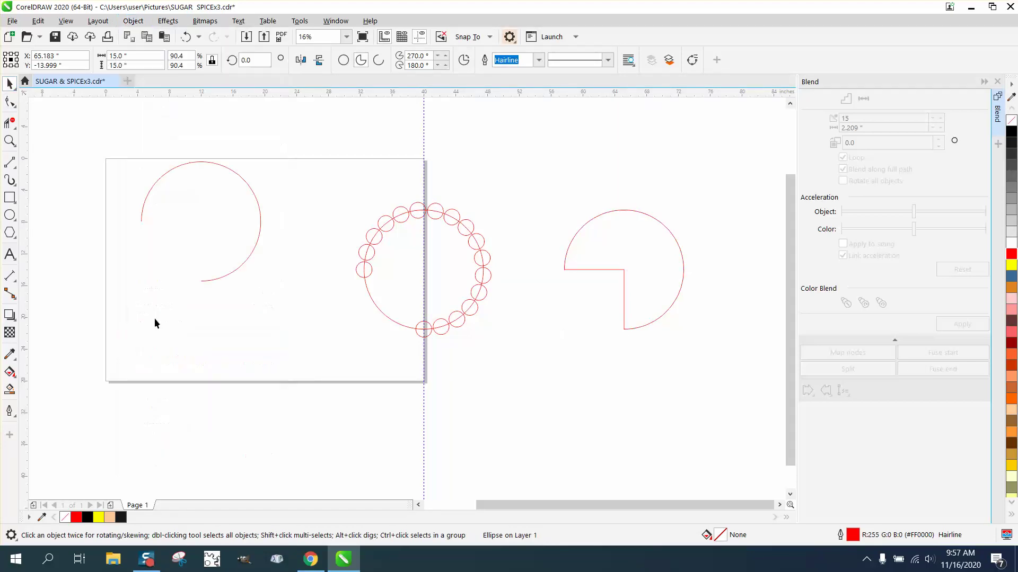
{"action": "left_click", "coordinate": [9, 100]}
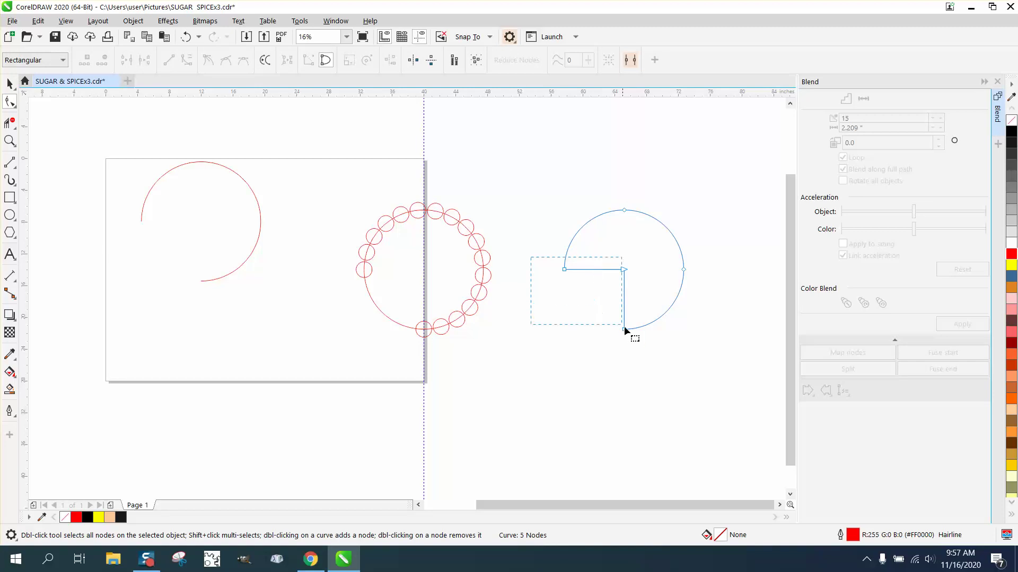
{"action": "left_click_drag", "start_coordinate": [625, 327], "coordinate": [642, 350]}
{"action": "right_click", "coordinate": [626, 270]}
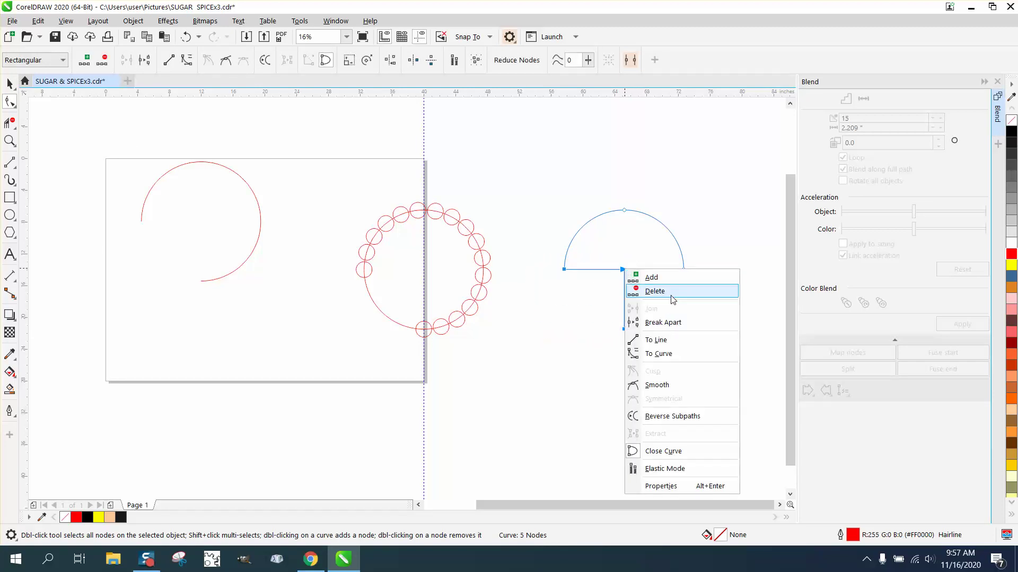
{"action": "left_click", "coordinate": [672, 323]}
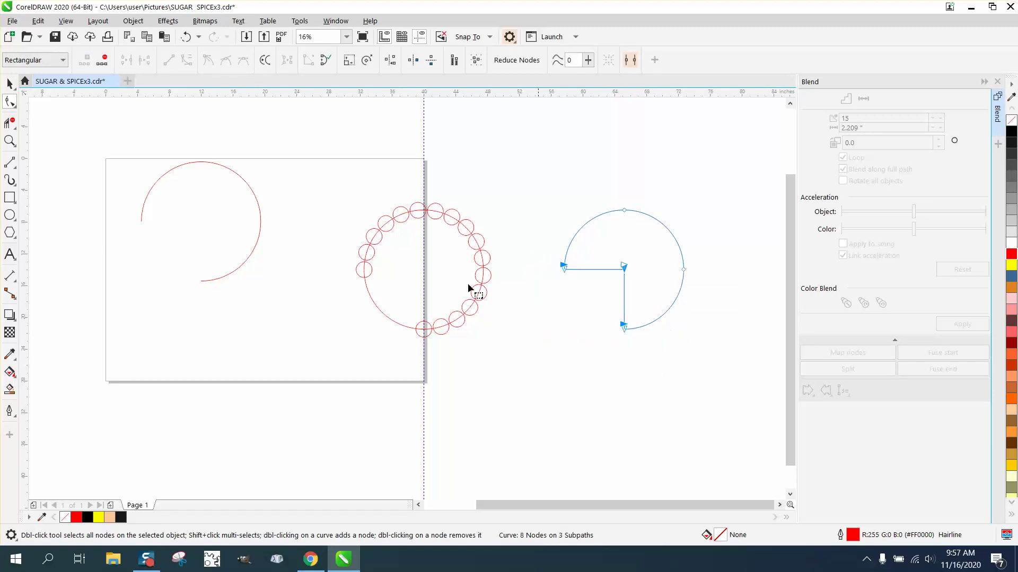
Step: Delete the pie's two straight segments and move the remaining arc to about X 61, Y -7.7 inches
{"action": "left_click", "coordinate": [10, 123]}
{"action": "left_click_drag", "start_coordinate": [609, 253], "coordinate": [630, 286]}
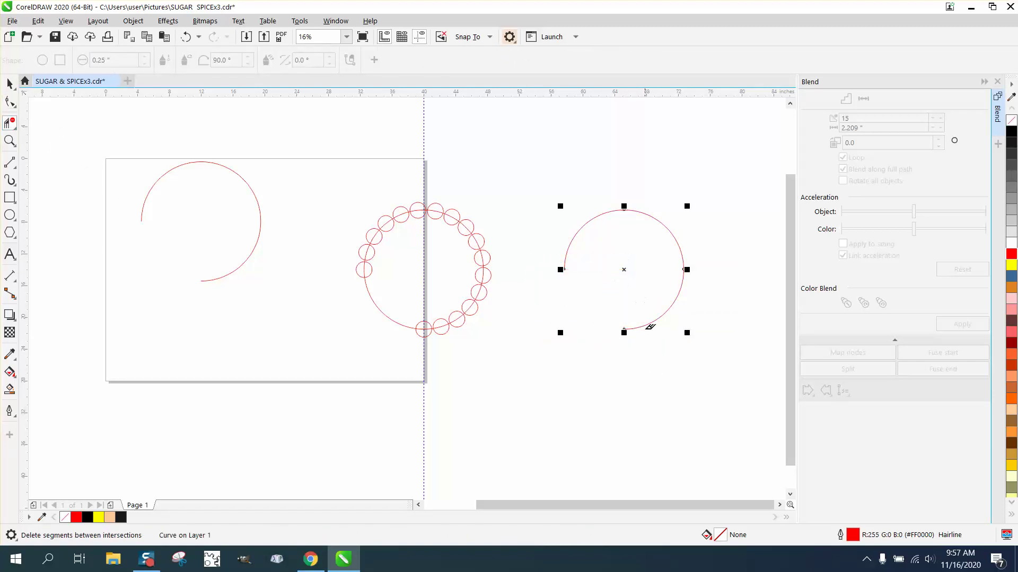
{"action": "left_click", "coordinate": [9, 83]}
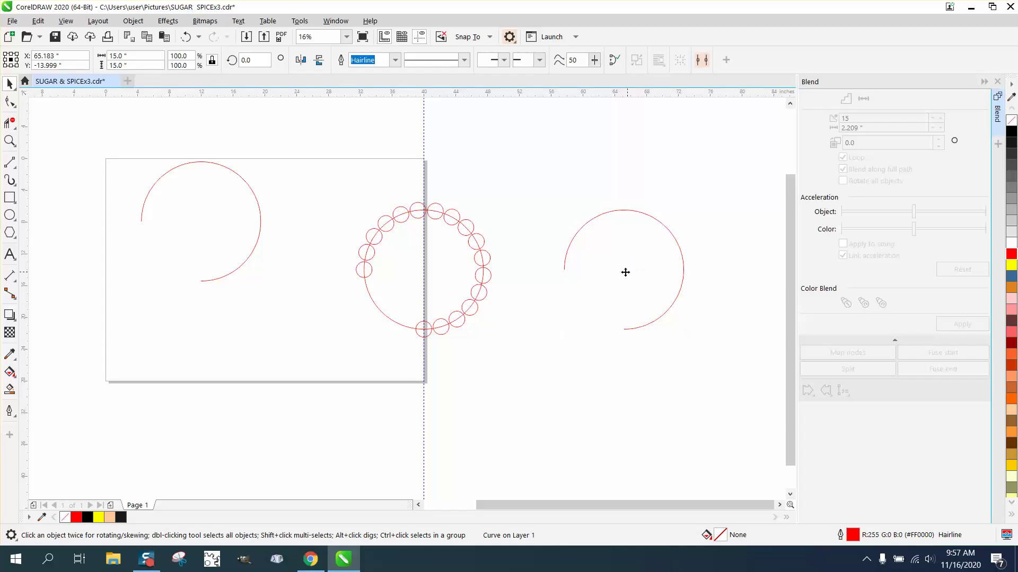
{"action": "left_click_drag", "start_coordinate": [625, 272], "coordinate": [584, 217]}
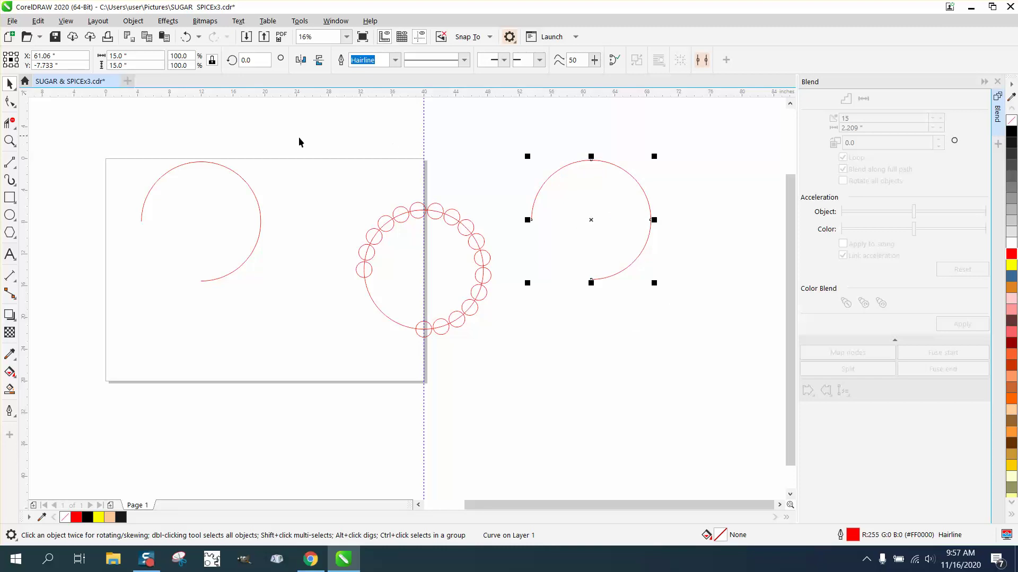
Step: Undo the arc move, the segment deletion and the curve conversion to restore the editable pie
{"action": "left_click", "coordinate": [185, 37]}
{"action": "left_click", "coordinate": [185, 37]}
{"action": "left_click", "coordinate": [186, 37]}
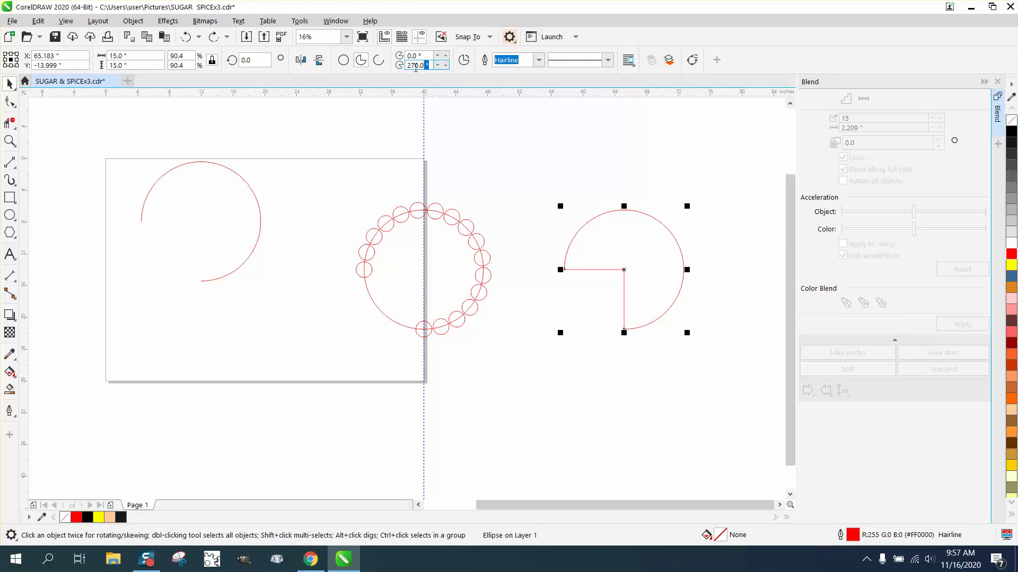
Step: Set the pie's ending angle to 250 degrees
{"action": "left_click_drag", "start_coordinate": [429, 65], "coordinate": [395, 71]}
{"action": "type", "text": "250"}
{"action": "key", "text": "Return"}
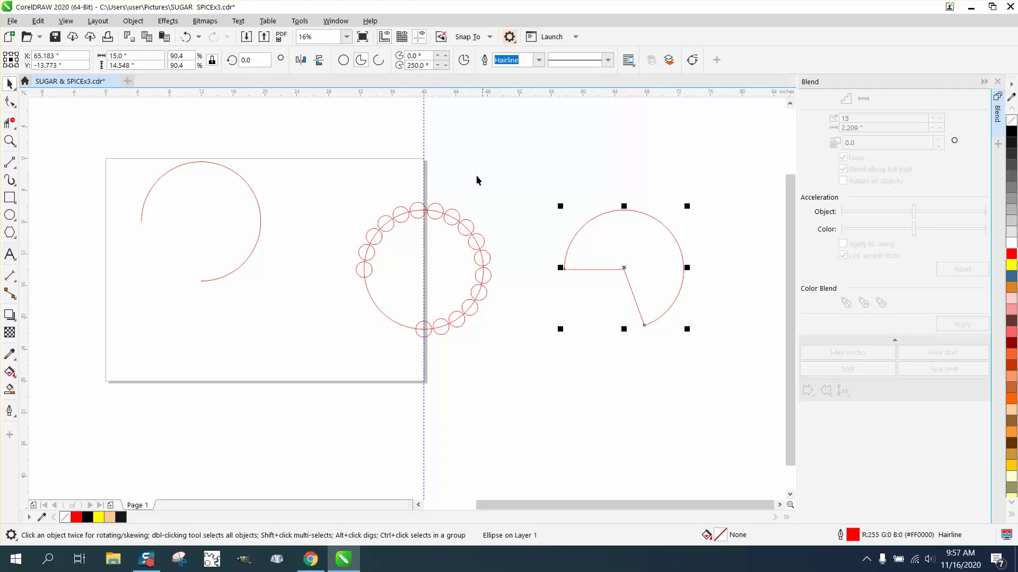
Step: Increase the pie's ending angle in small increments past 274 degrees
{"action": "left_click", "coordinate": [446, 64]}
{"action": "left_click", "coordinate": [446, 64]}
{"action": "left_click", "coordinate": [445, 65]}
{"action": "left_click", "coordinate": [445, 65]}
{"action": "left_click", "coordinate": [446, 64]}
{"action": "left_click", "coordinate": [445, 65]}
{"action": "left_click", "coordinate": [445, 65]}
{"action": "left_click", "coordinate": [445, 64]}
{"action": "left_click", "coordinate": [446, 64]}
{"action": "left_click", "coordinate": [445, 65]}
{"action": "left_click", "coordinate": [446, 64]}
{"action": "left_click", "coordinate": [445, 64]}
{"action": "left_click", "coordinate": [445, 64]}
{"action": "left_click", "coordinate": [445, 64]}
{"action": "left_click", "coordinate": [445, 65]}
{"action": "left_click", "coordinate": [445, 65]}
{"action": "left_click", "coordinate": [445, 65]}
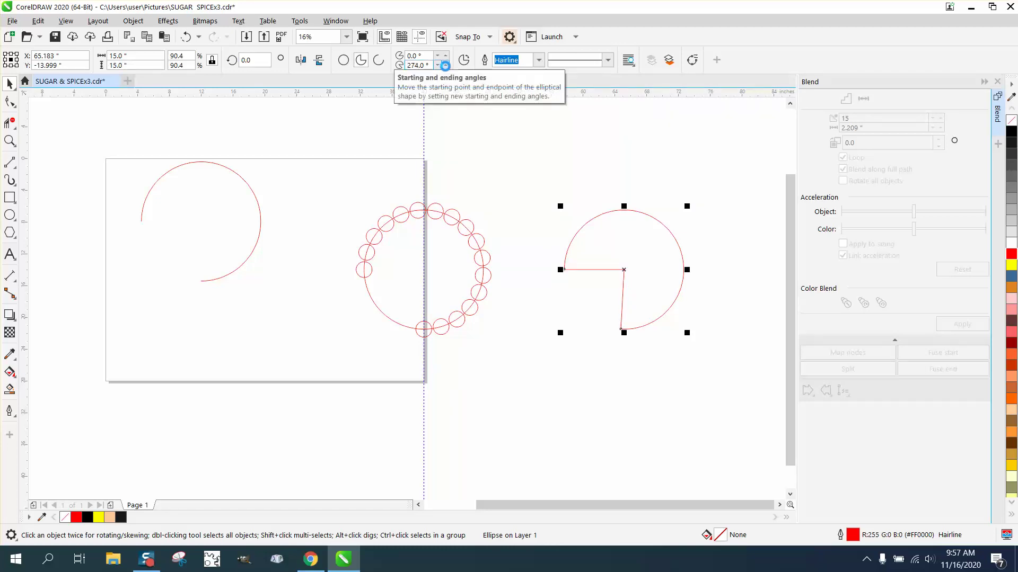
{"action": "left_click", "coordinate": [445, 64]}
Step: Set the pie's ending angle to 350 degrees
{"action": "double_click", "coordinate": [406, 65]}
{"action": "type", "text": "350"}
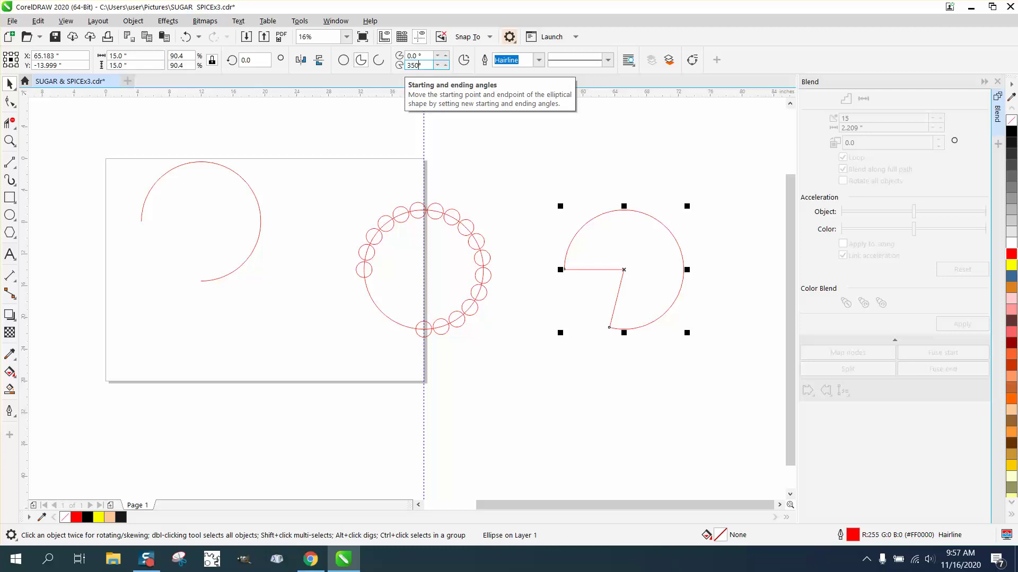
{"action": "key", "text": "Return"}
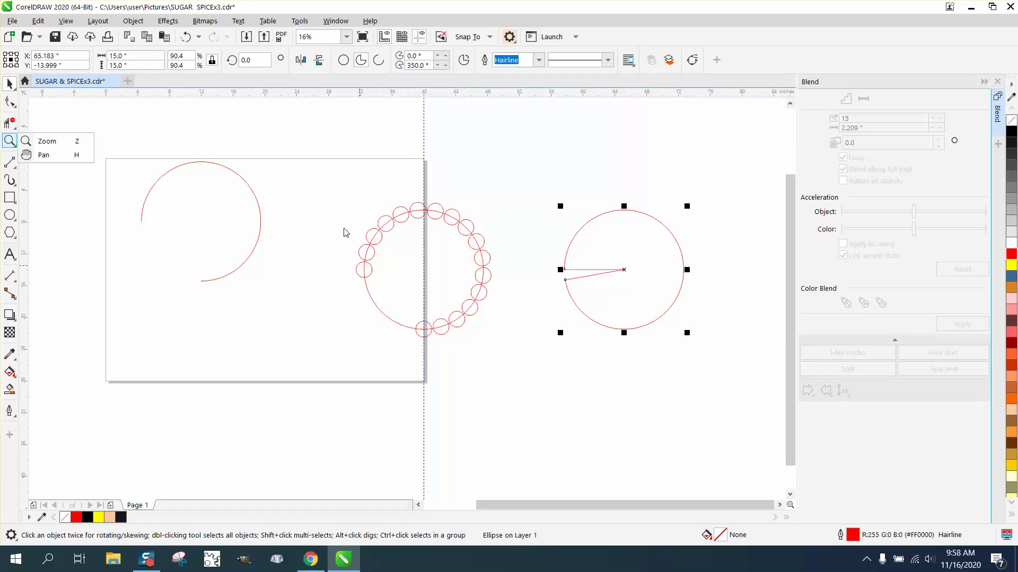
Step: Zoom in on the large circle to examine how the small circles are distributed along it
{"action": "left_click", "coordinate": [10, 140]}
{"action": "left_click_drag", "start_coordinate": [348, 188], "coordinate": [533, 349]}
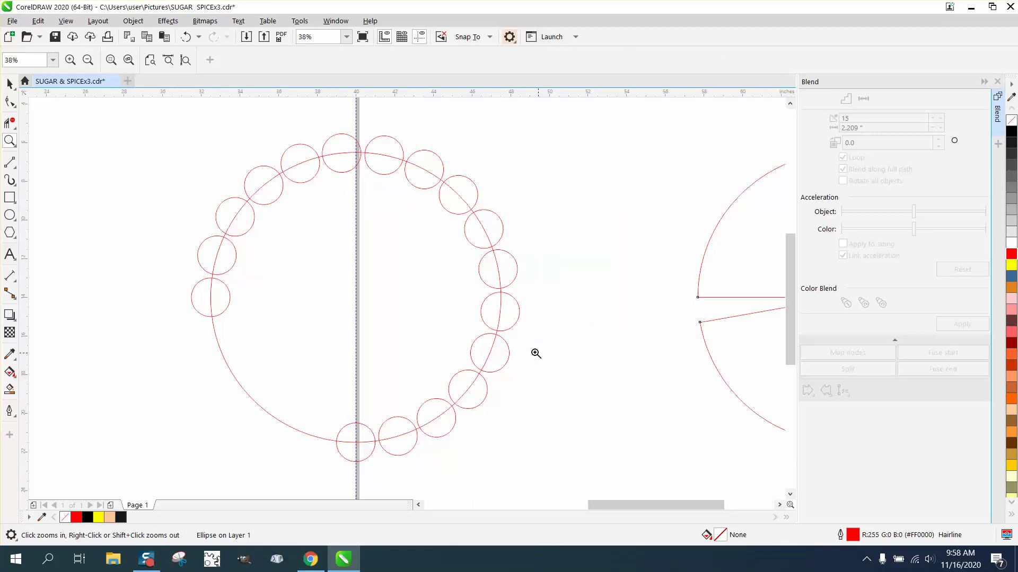